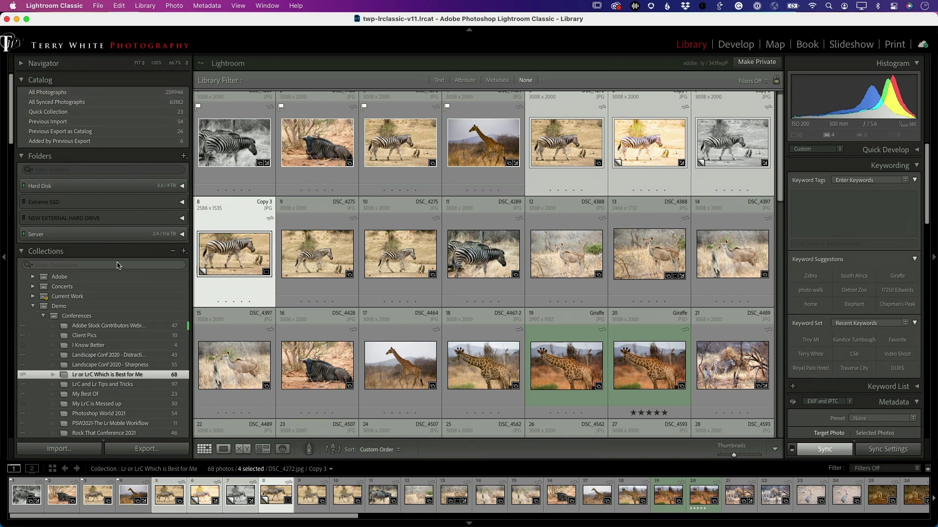
# Step: Scroll the view, glance at Finder, and return to the Lightroom catalog window
pyautogui.scroll(-15, 116, 284)
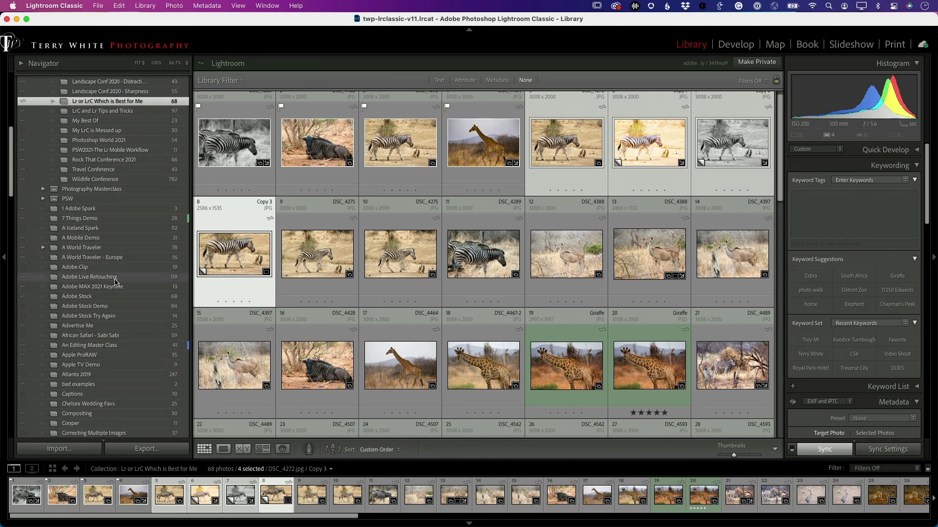
pyautogui.scroll(15, 115, 282)
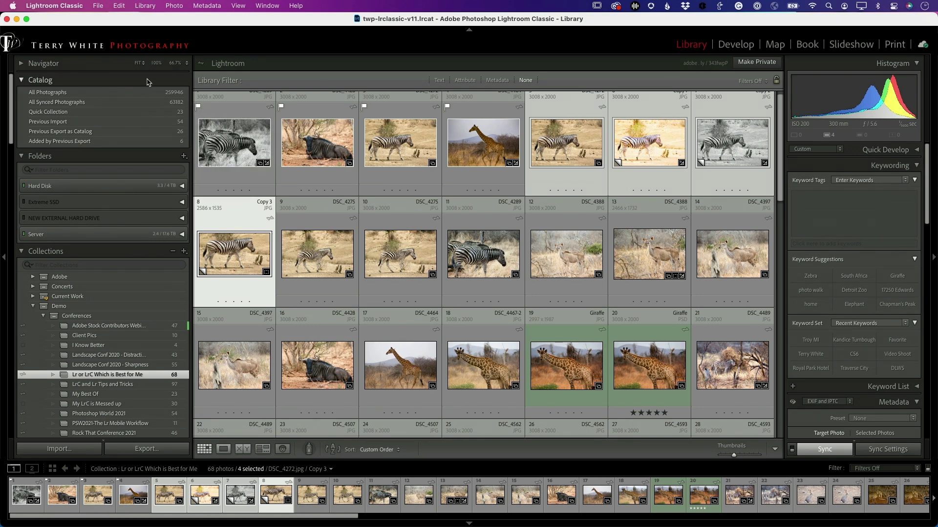
pyautogui.press('super+Tab')
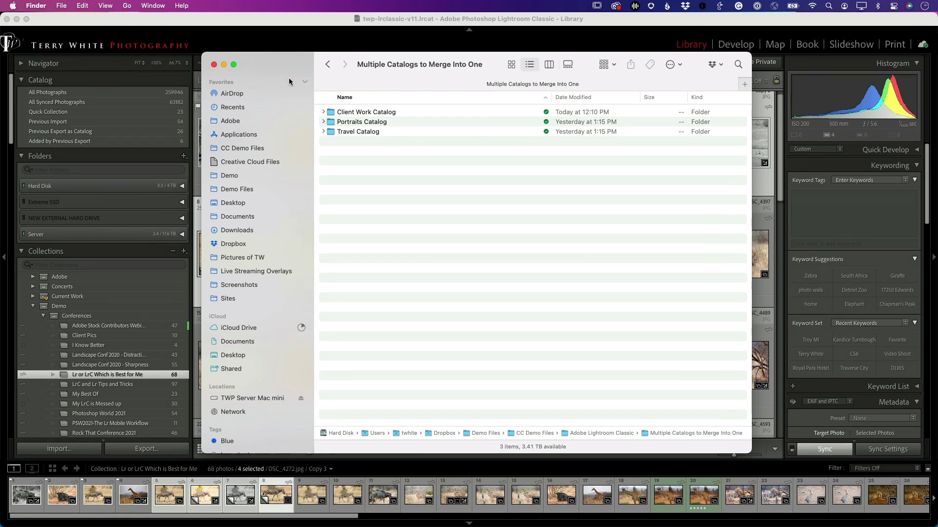
pyautogui.click(263, 27)
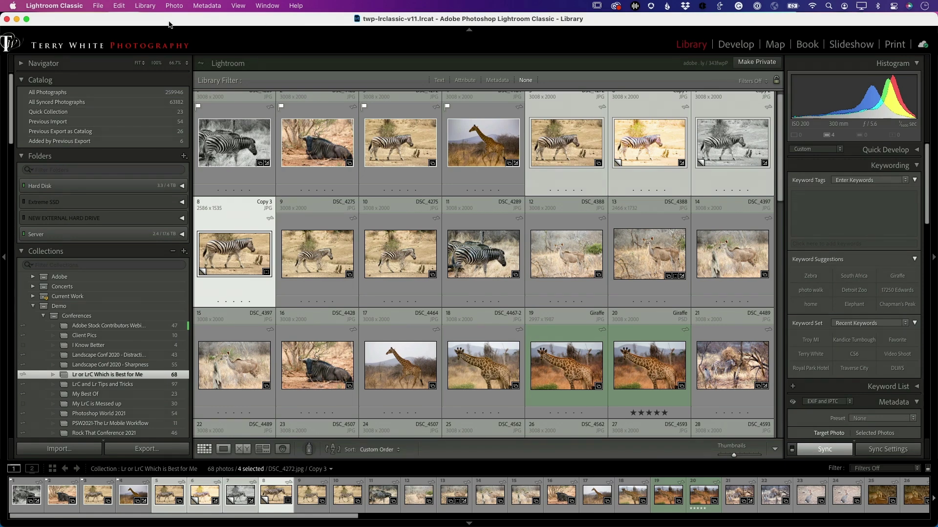
# Step: Open Client Work Catalog.lrcat from the recent catalogs list
pyautogui.click(97, 6)
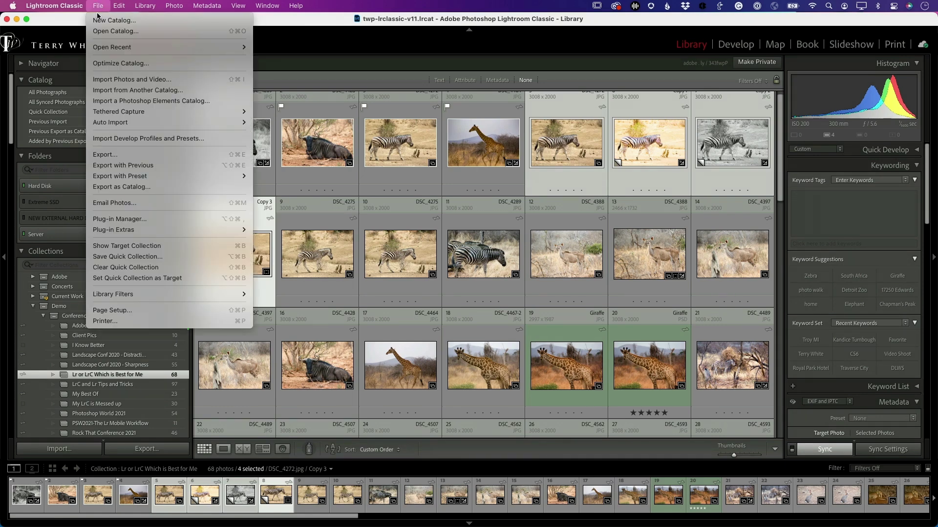
pyautogui.moveTo(104, 49)
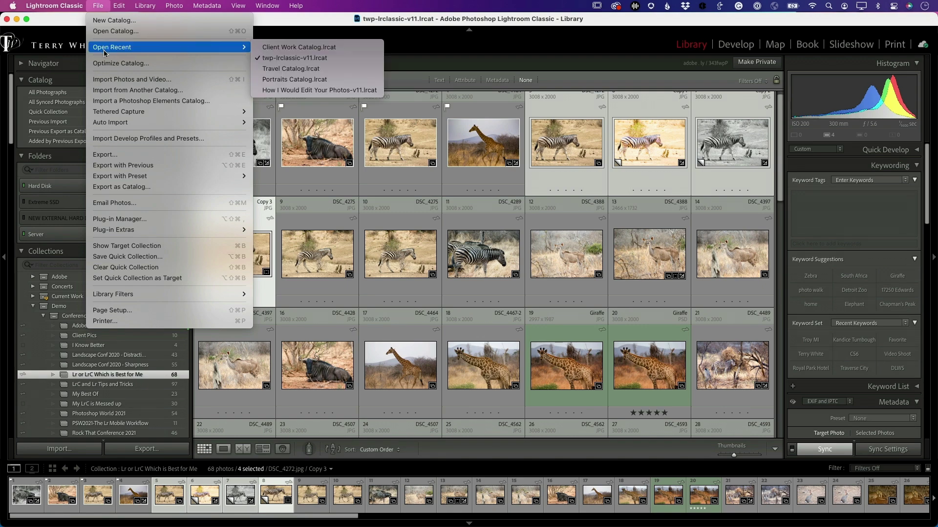
pyautogui.click(276, 53)
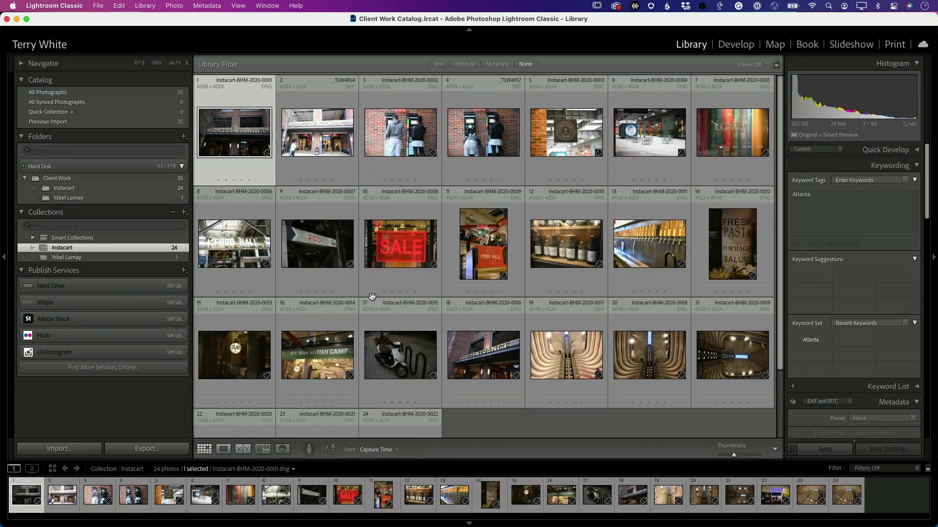
# Step: Open Portraits Catalog.lrcat from the recent catalogs list
pyautogui.click(105, 5)
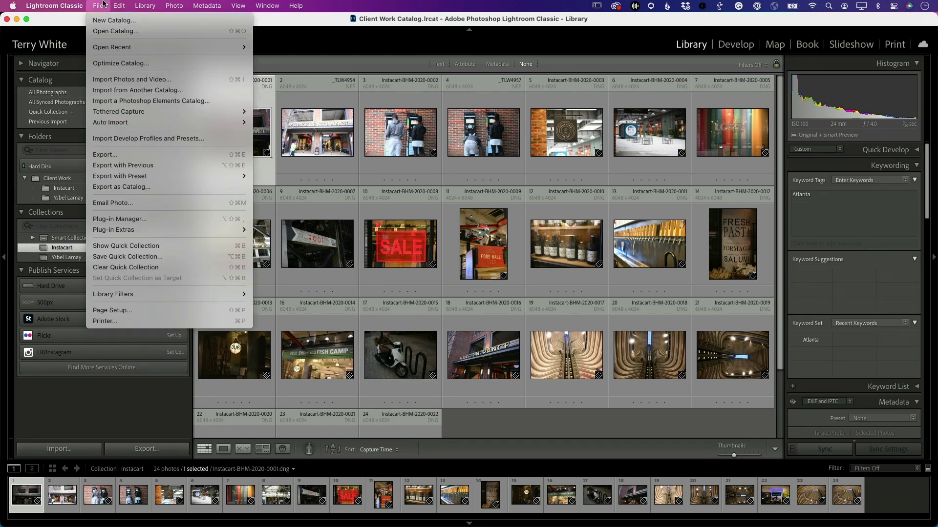
pyautogui.moveTo(127, 48)
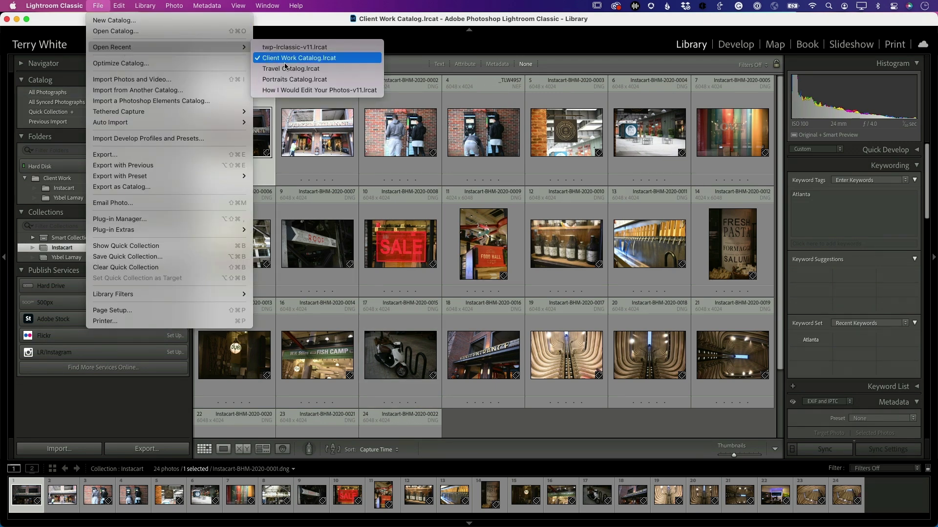
pyautogui.click(295, 79)
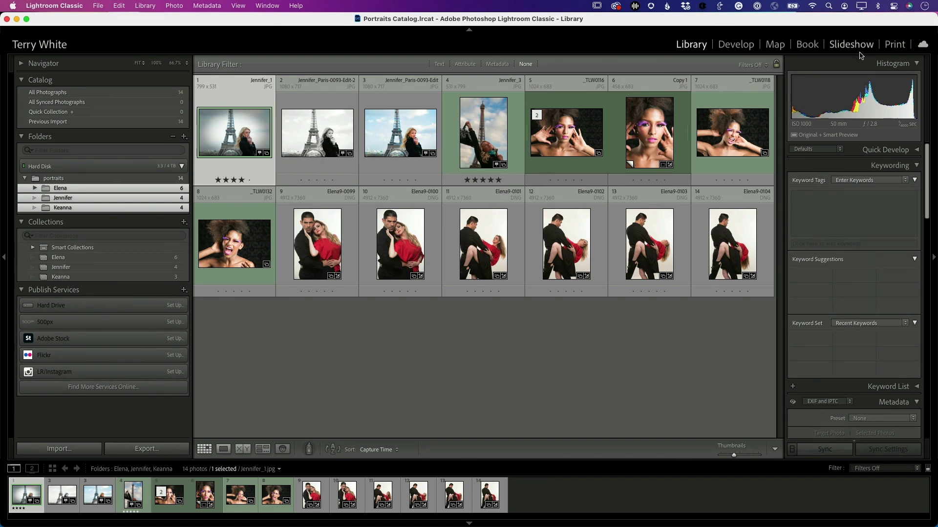
# Step: Show the Cloud Storage panel with the Portraits catalog's sync status, then dismiss the File menu
pyautogui.click(921, 45)
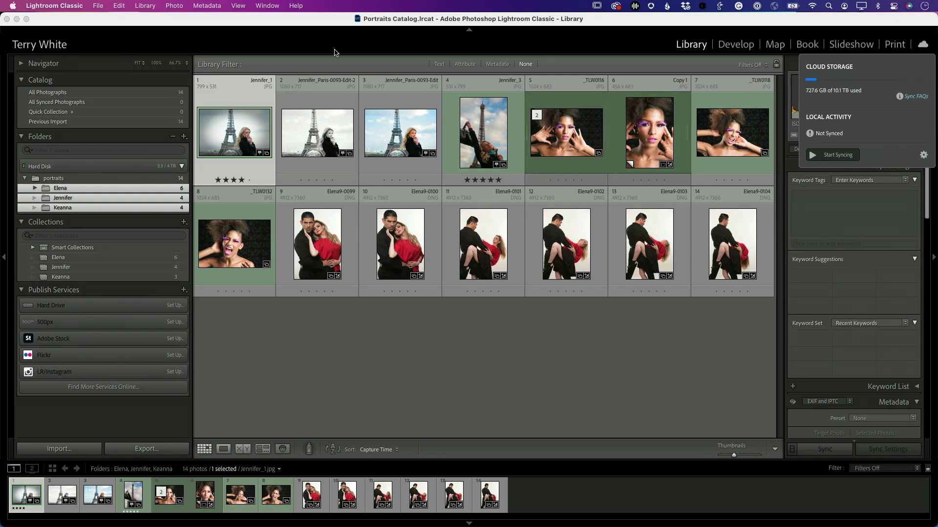
pyautogui.click(97, 5)
pyautogui.click(97, 5)
# Step: Create a new catalog named 'My Catalog v11' in the Multiple Catalogs folder
pyautogui.click(97, 5)
pyautogui.click(104, 28)
pyautogui.click(591, 290)
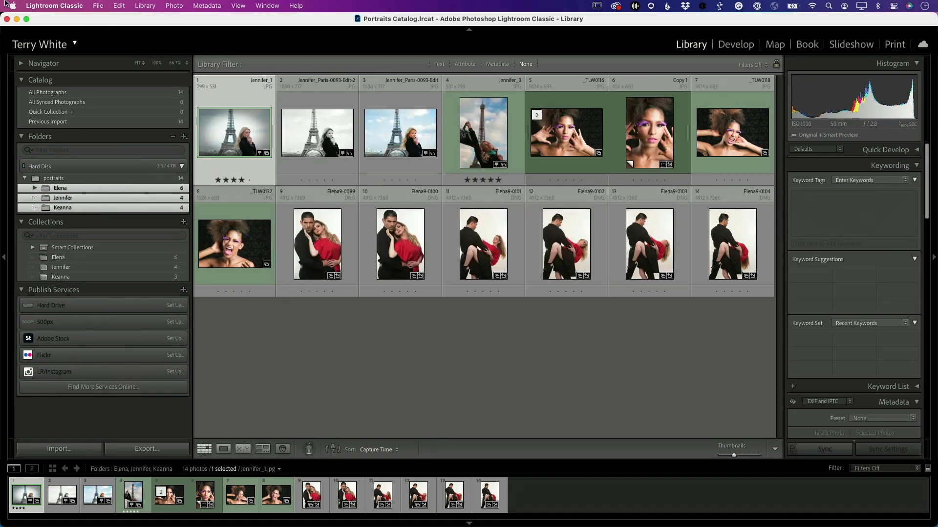
pyautogui.click(98, 6)
pyautogui.click(99, 22)
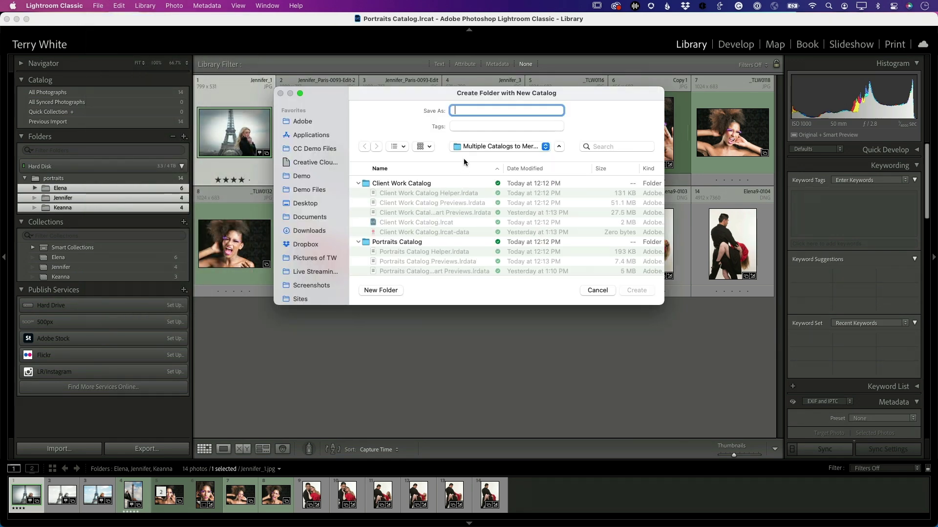
pyautogui.write('My')
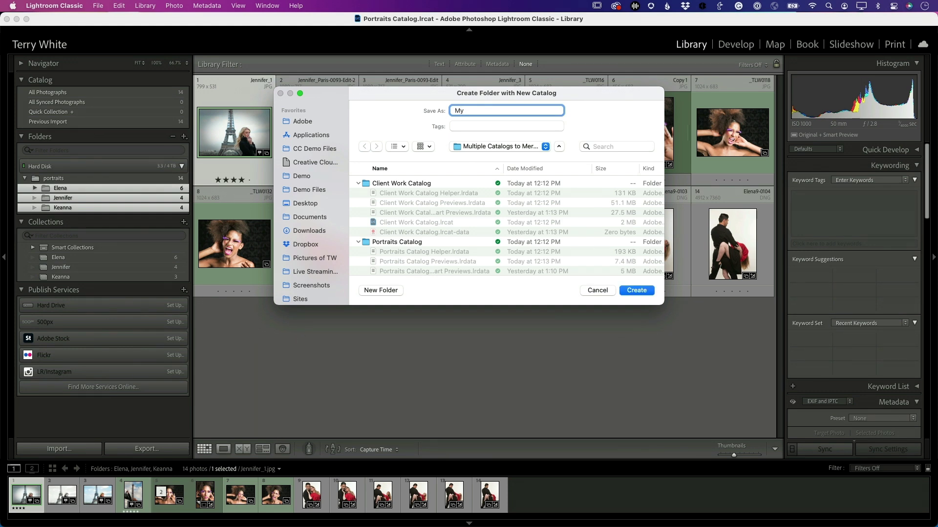
pyautogui.write(' Catalog v11')
pyautogui.click(636, 291)
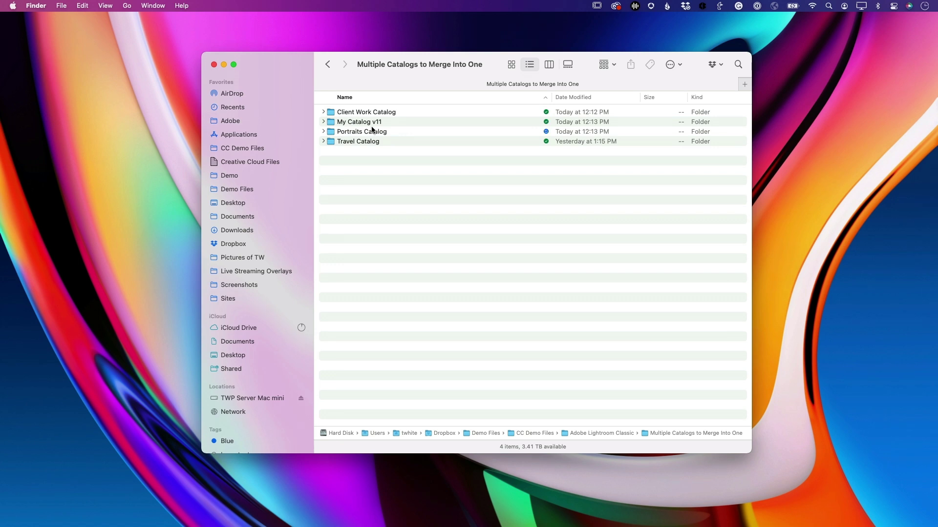
# Step: Switch from Finder back to Lightroom Classic using its Dock icon
pyautogui.moveTo(178, 519)
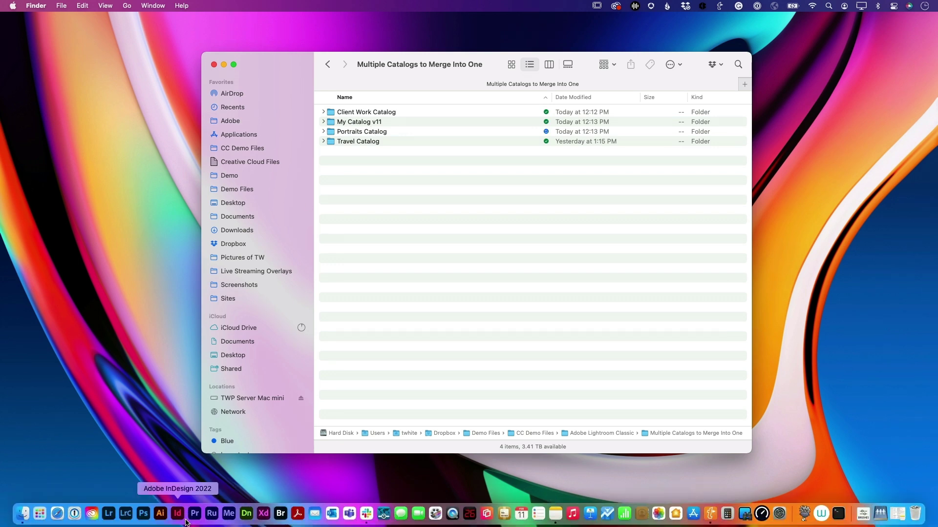
pyautogui.click(124, 518)
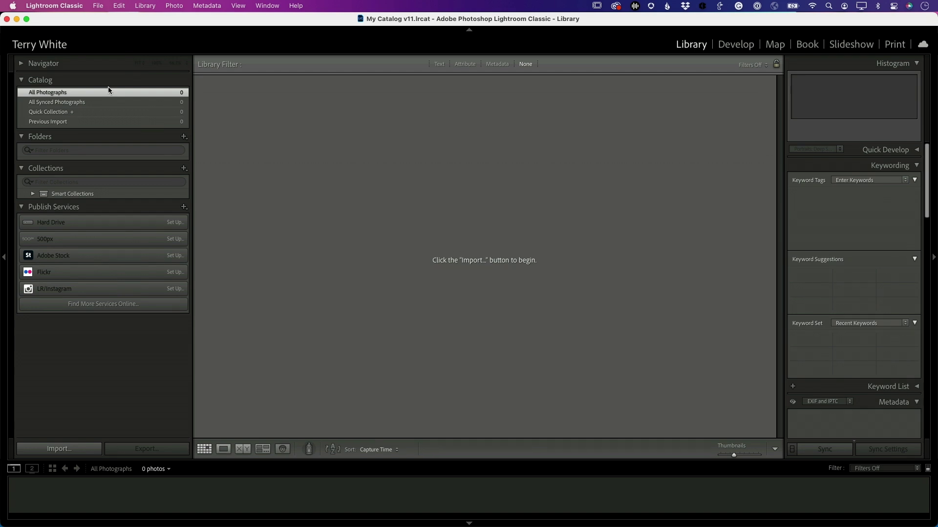
# Step: Reopen Portraits Catalog.lrcat and display the Keanna collection's three photos
pyautogui.click(98, 6)
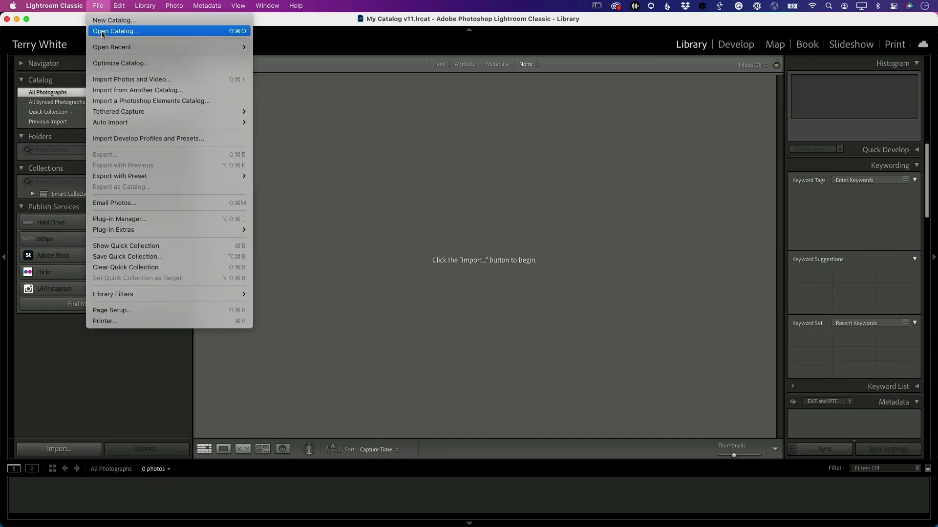
pyautogui.moveTo(107, 48)
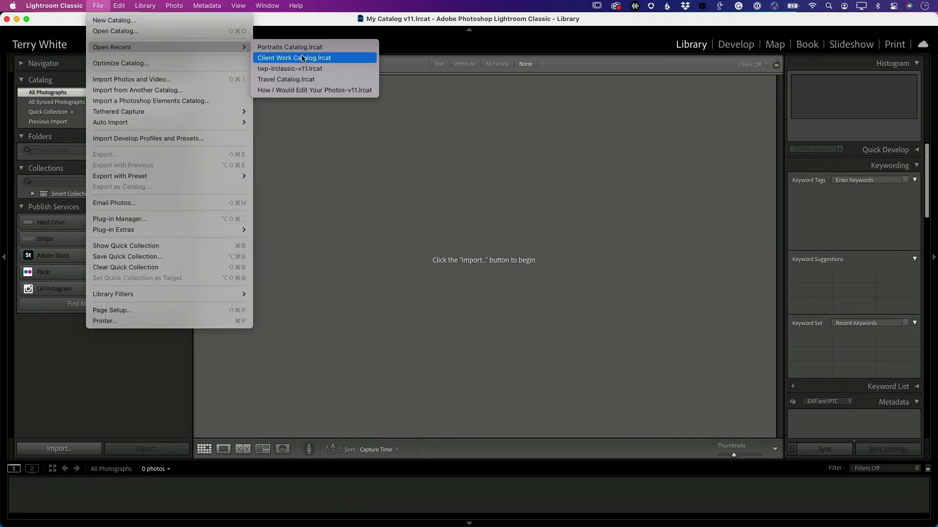
pyautogui.click(289, 47)
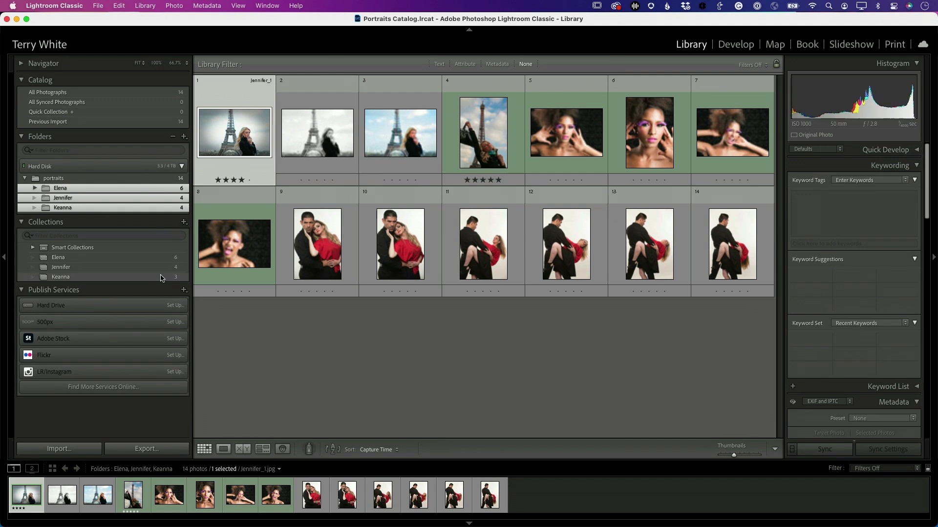
pyautogui.click(61, 276)
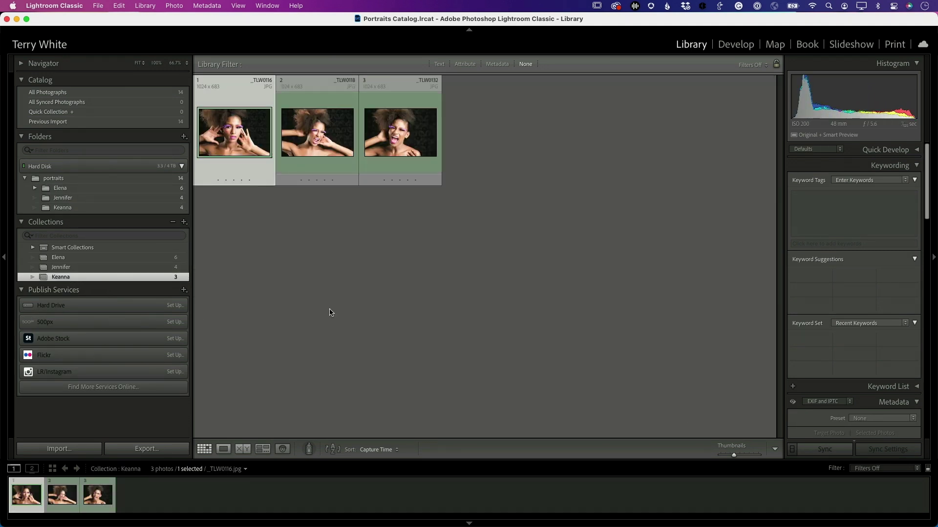
pyautogui.moveTo(329, 148)
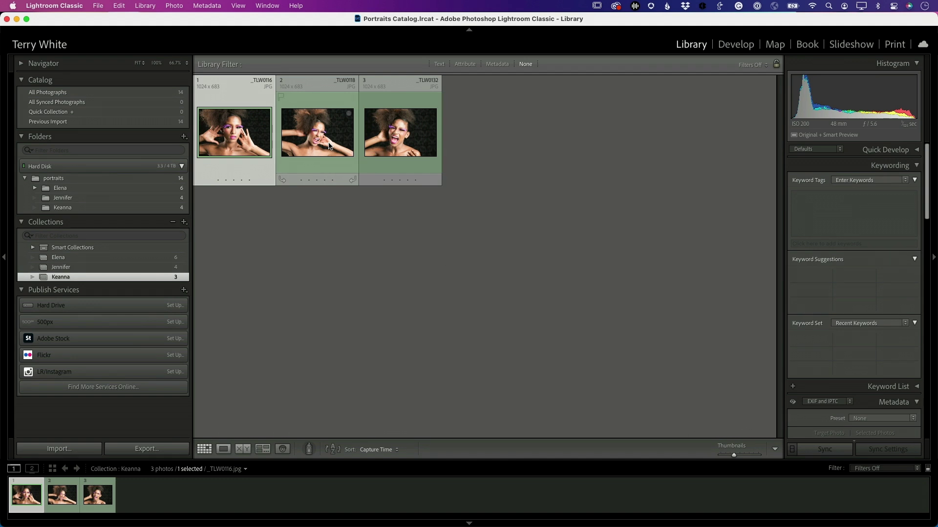
# Step: Make a virtual copy of _TLW0118 and apply the B&W 01 profile to it
pyautogui.click(329, 146)
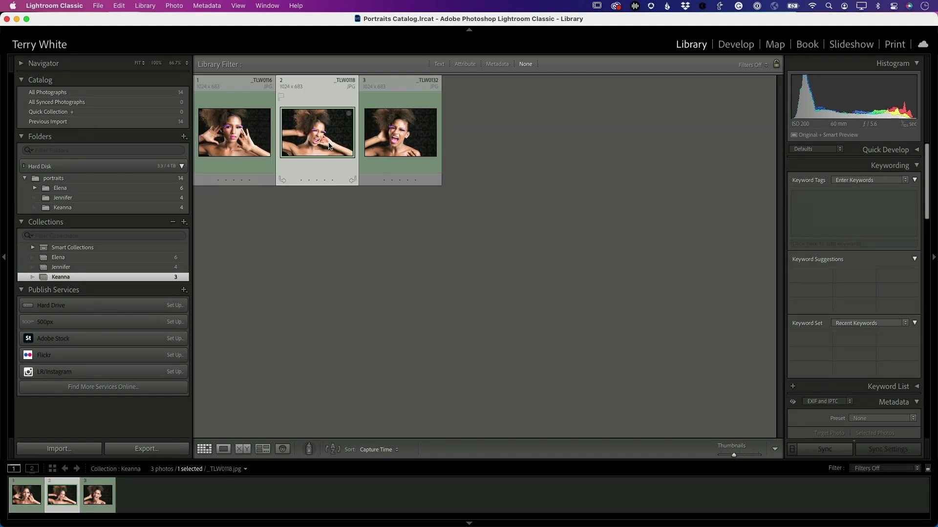
pyautogui.press('super+apostrophe')
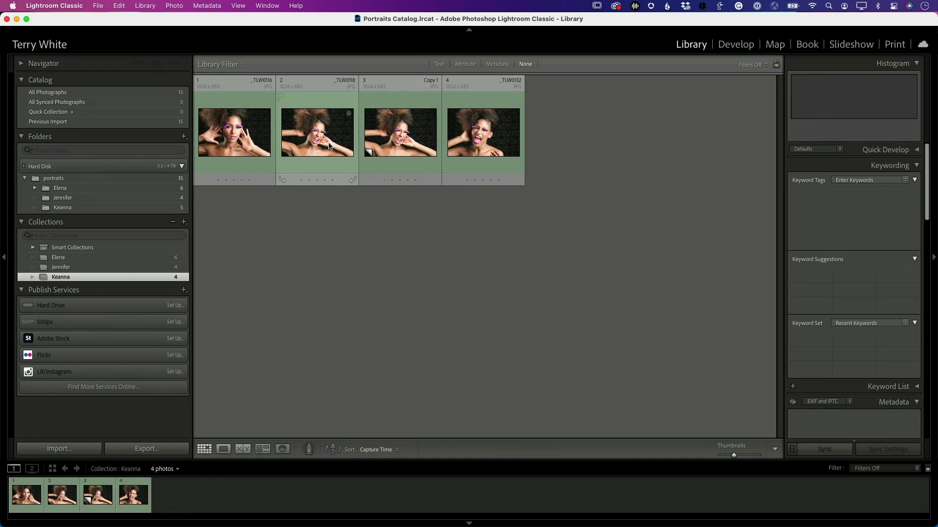
pyautogui.press('d')
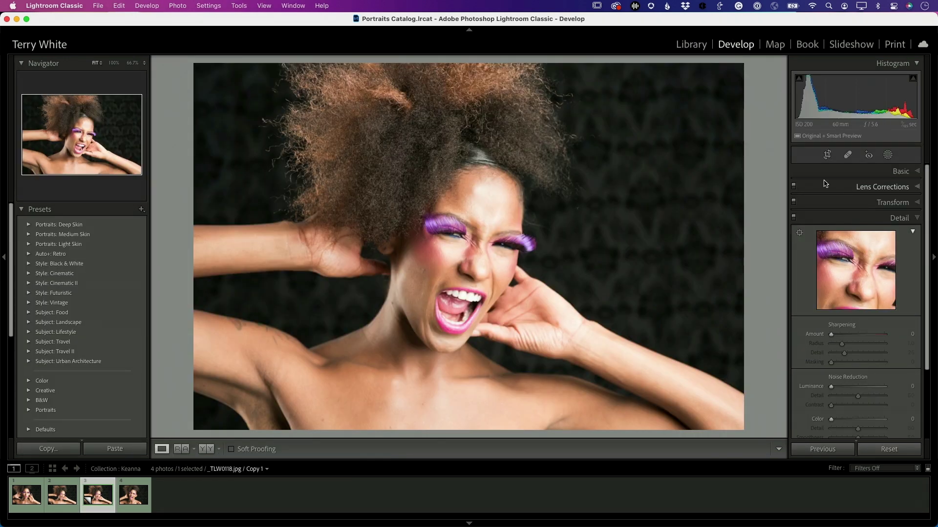
pyautogui.click(895, 172)
pyautogui.click(910, 202)
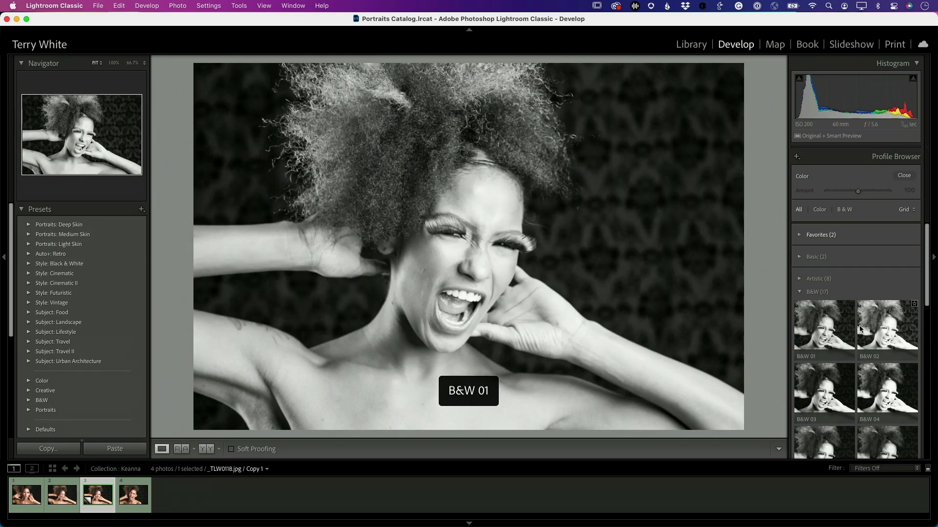
pyautogui.click(840, 330)
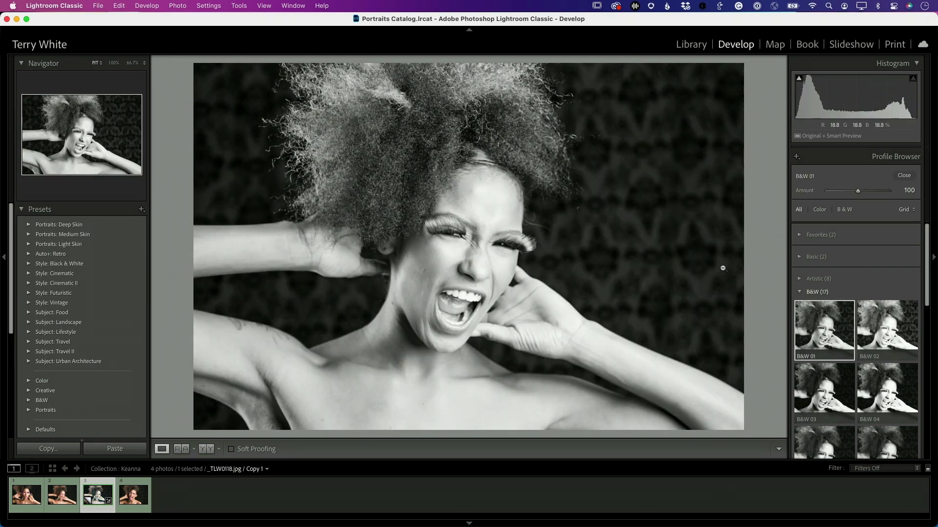
# Step: Crop the copy narrower from the right and return to the grid
pyautogui.press('r')
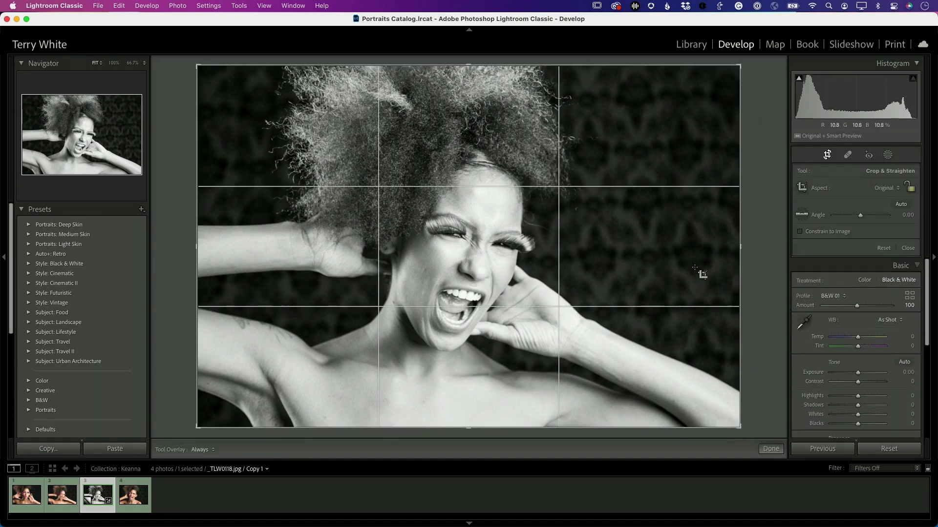
pyautogui.moveTo(740, 247); pyautogui.dragTo(596, 248)
pyautogui.press('Return')
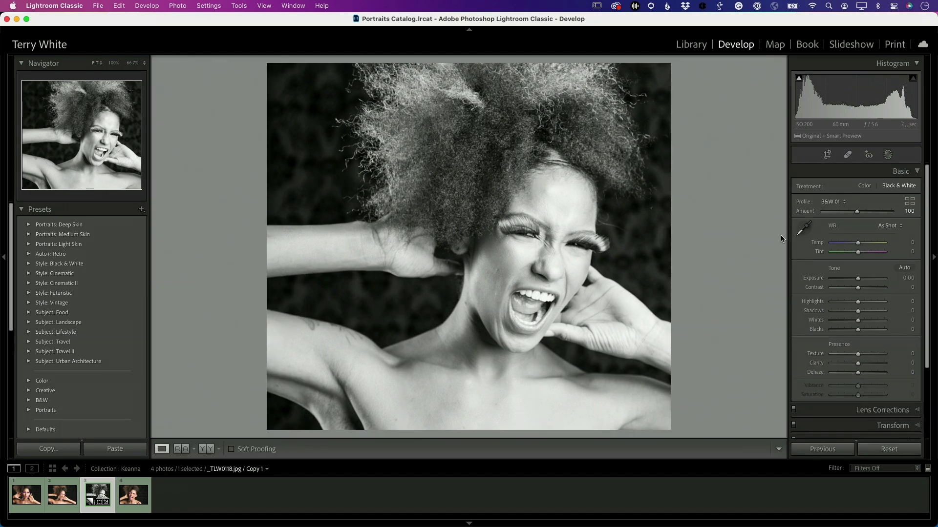
pyautogui.press('g')
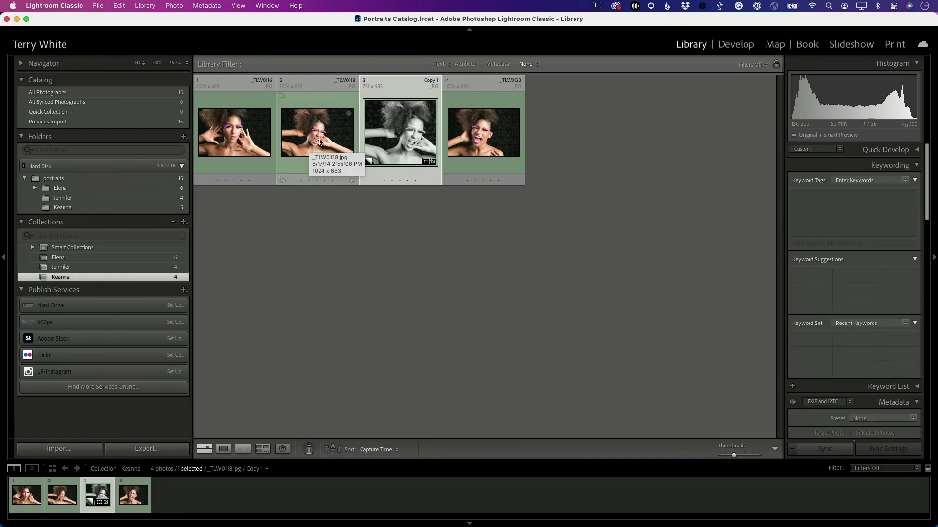
# Step: Open My Catalog v11.lrcat from the recent catalogs list
pyautogui.click(98, 5)
pyautogui.moveTo(103, 47)
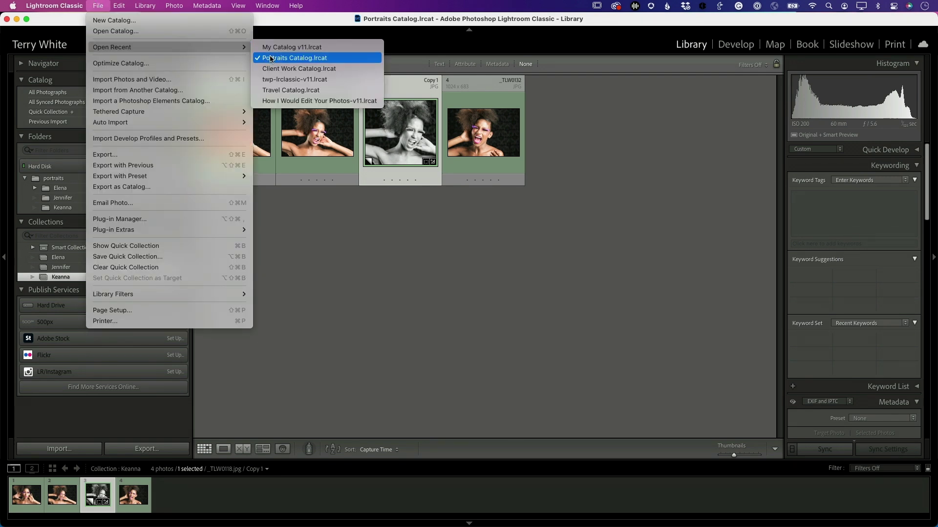
pyautogui.click(292, 47)
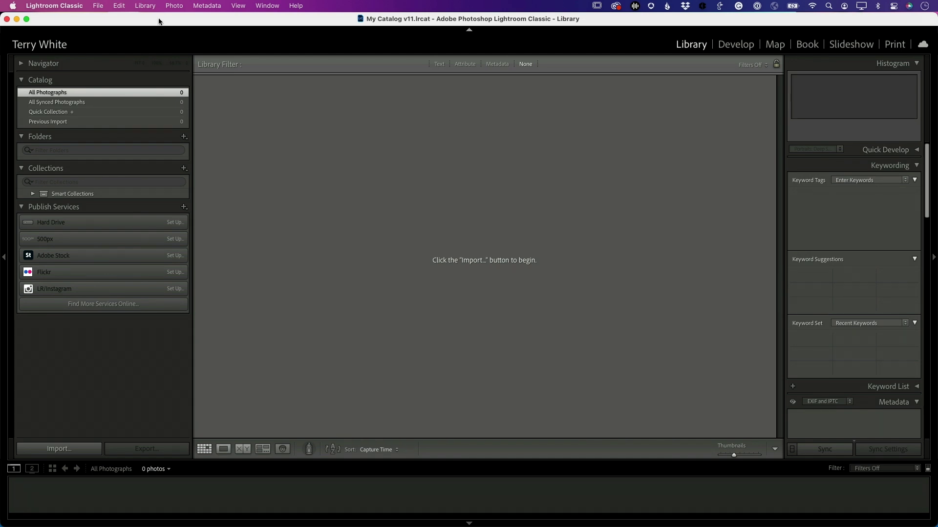
pyautogui.click(98, 6)
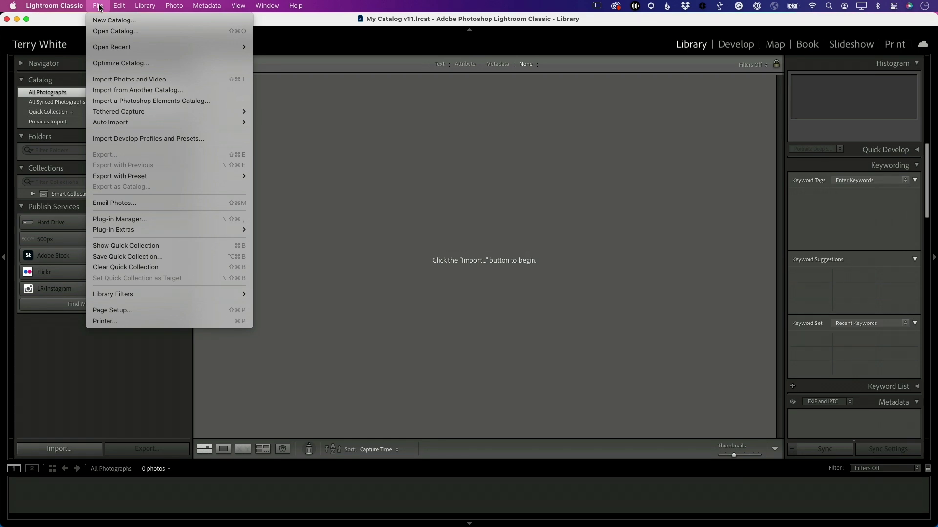
# Step: Start Import from Another Catalog and go up to the Multiple Catalogs to Merge folder
pyautogui.click(117, 91)
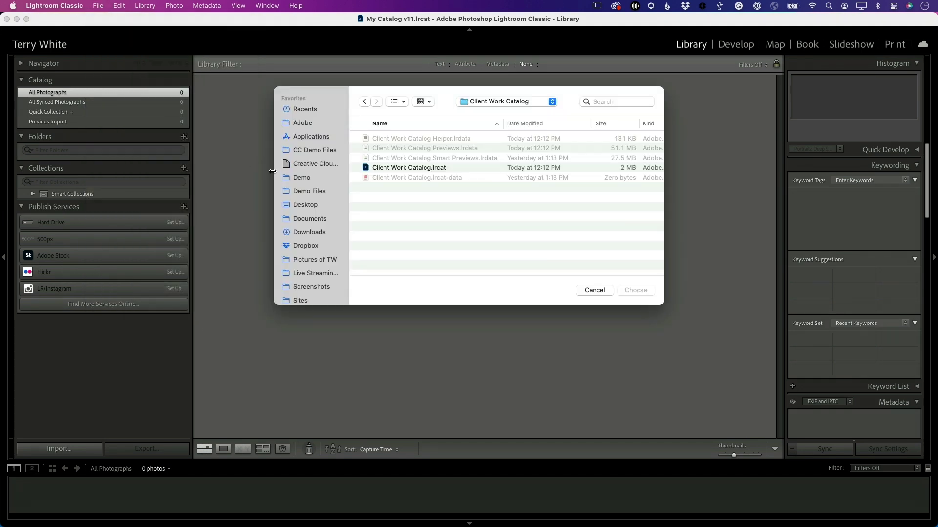
pyautogui.click(503, 101)
pyautogui.click(488, 113)
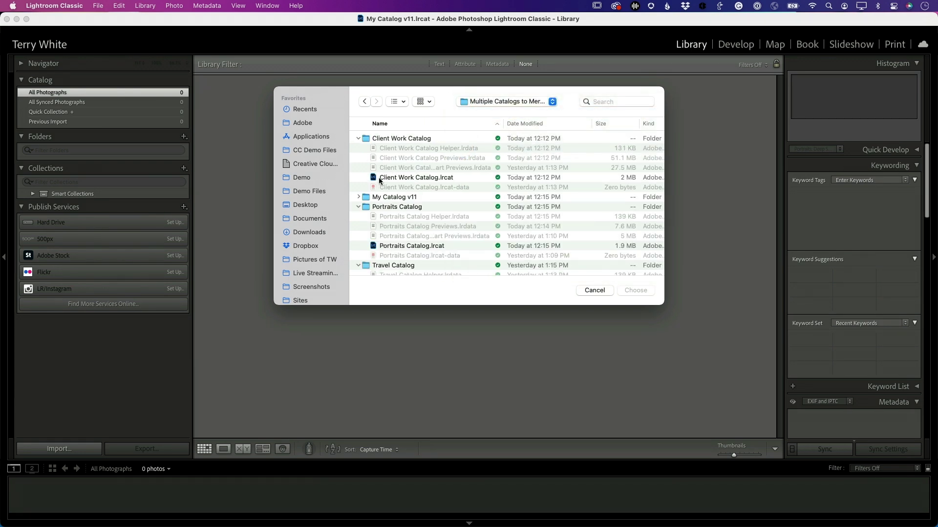
# Step: Import all 15 photos from Portraits Catalog.lrcat, adding them without moving
pyautogui.click(390, 247)
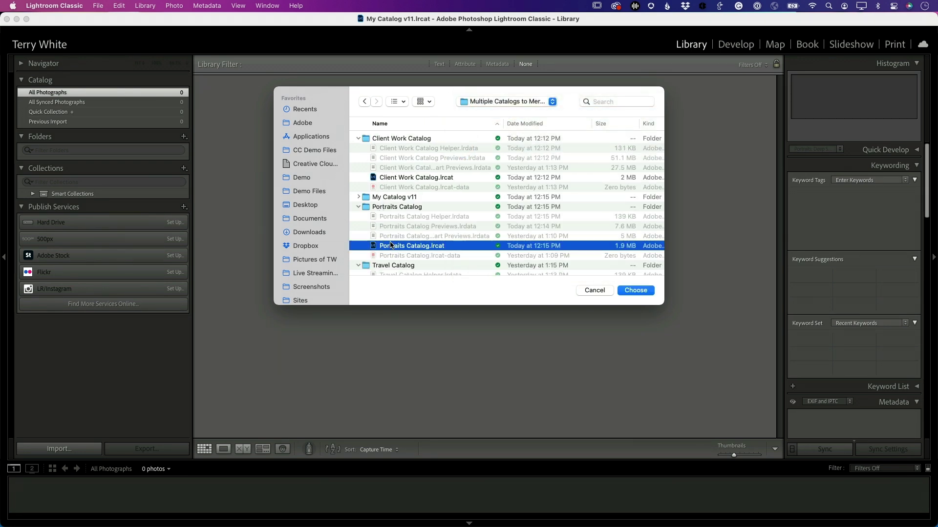
pyautogui.click(635, 291)
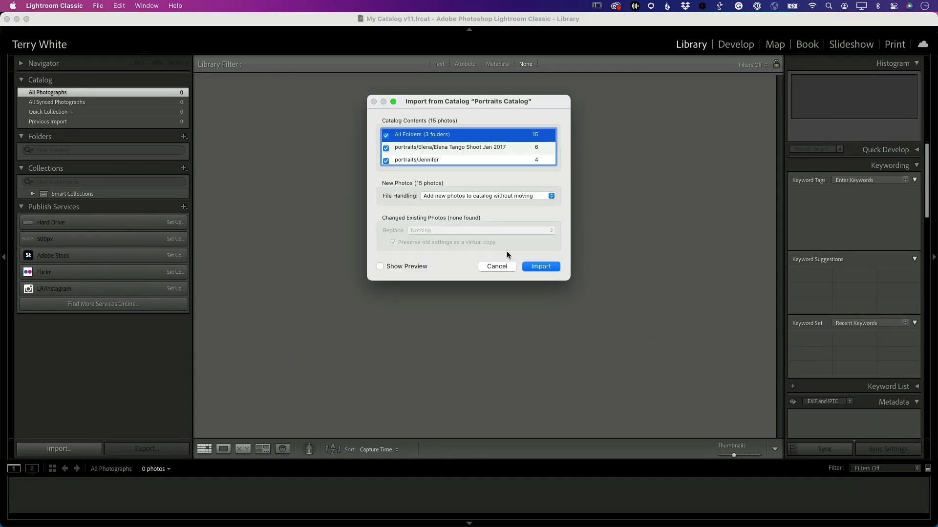
pyautogui.scroll(-2, 459, 152)
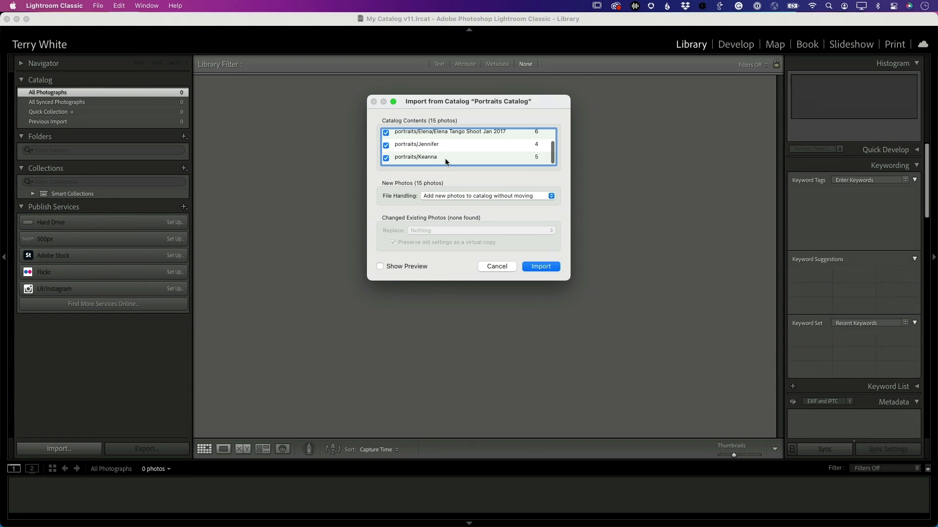
pyautogui.scroll(2, 428, 144)
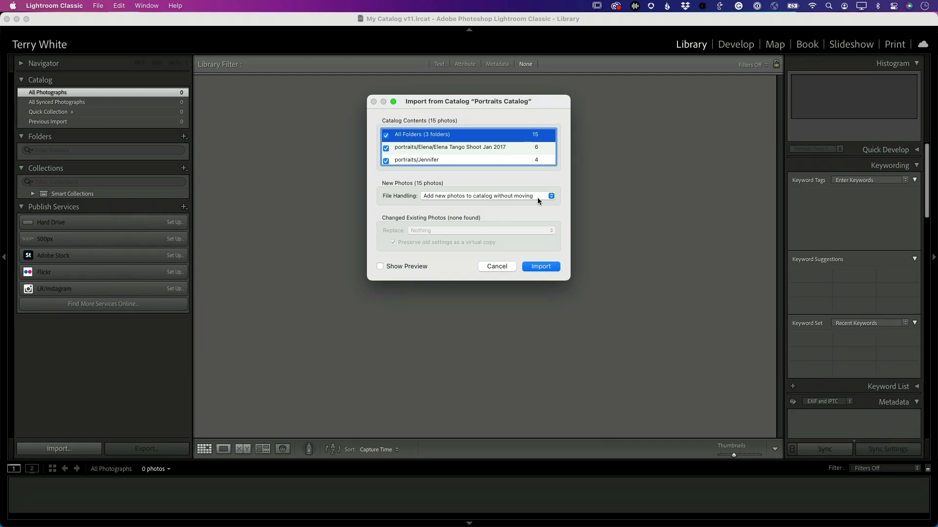
pyautogui.click(537, 268)
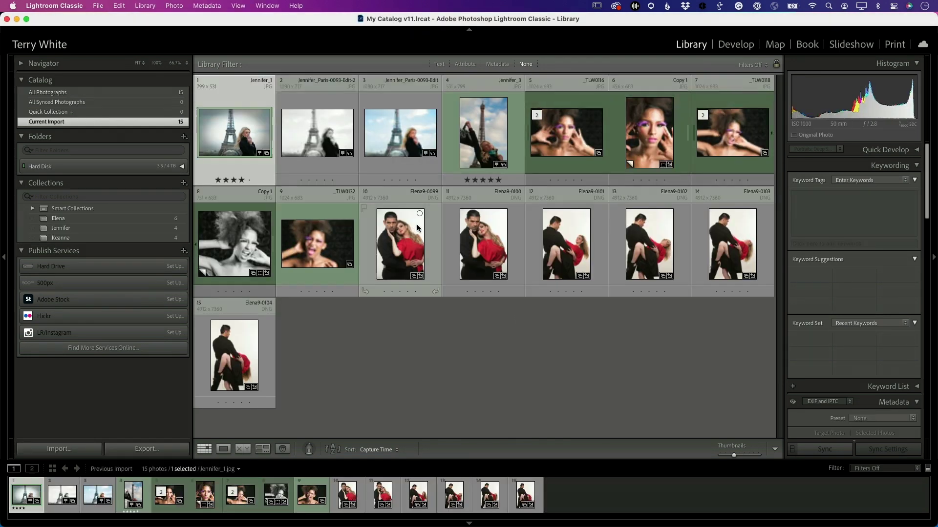
# Step: View the Keanna collection's four photos, then start Import from Another Catalog again
pyautogui.click(60, 238)
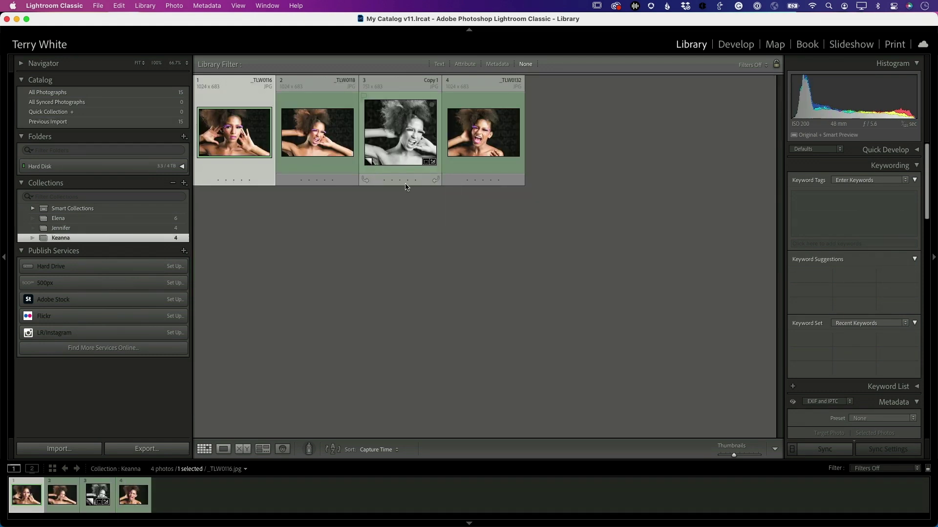
pyautogui.click(98, 6)
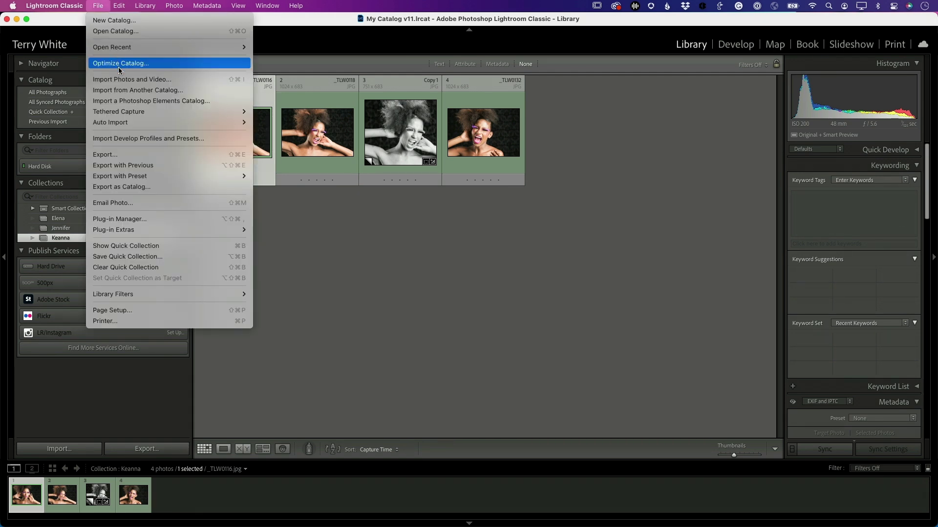
pyautogui.click(139, 88)
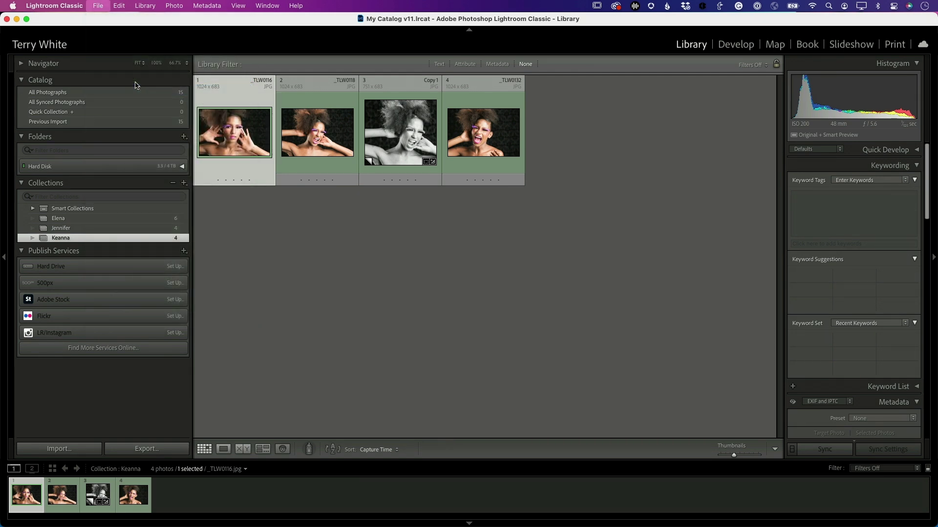
# Step: Import the 24 Instacart photos from Client Work Catalog.lrcat, excluding the one-photo client folder
pyautogui.click(482, 102)
pyautogui.click(507, 114)
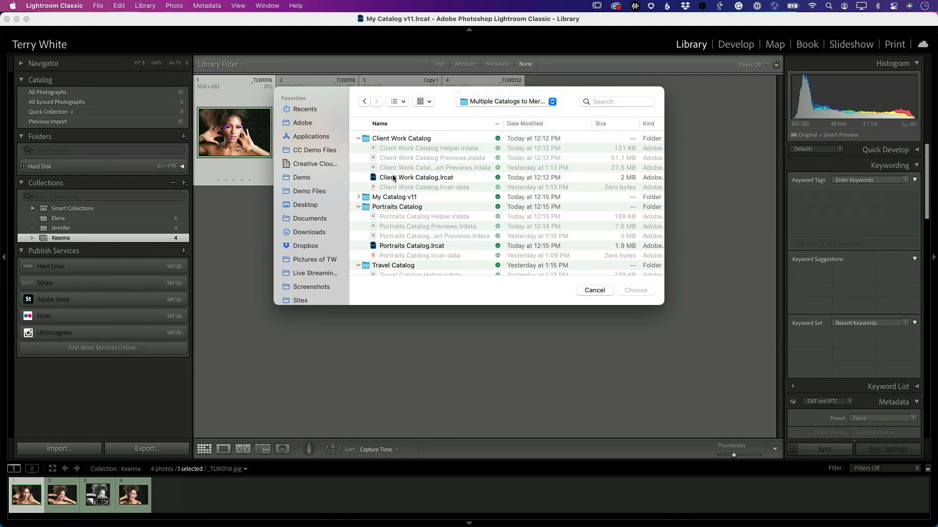
pyautogui.doubleClick(393, 179)
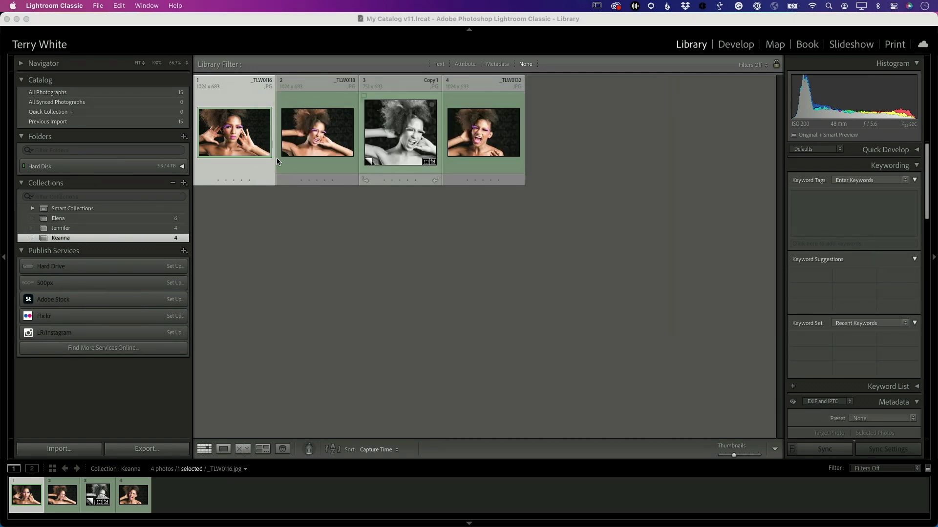
pyautogui.scroll(-1, 415, 151)
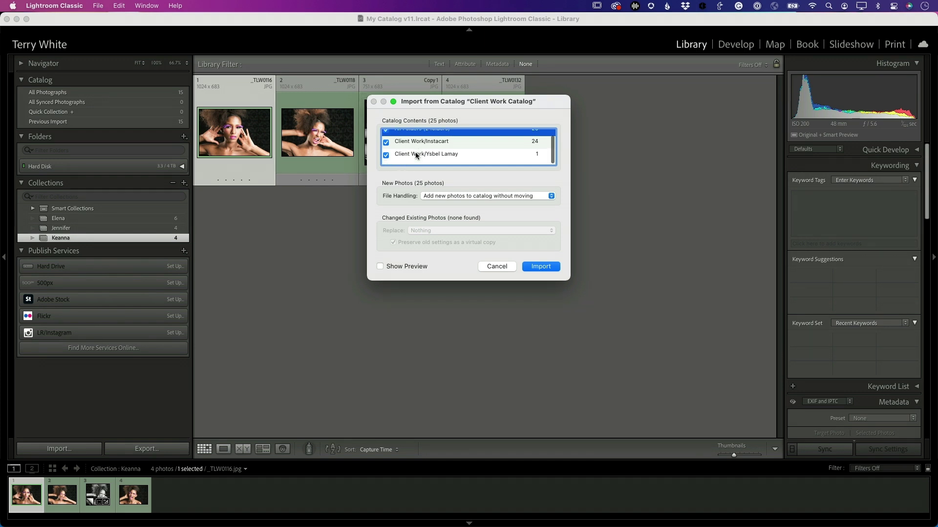
pyautogui.click(386, 158)
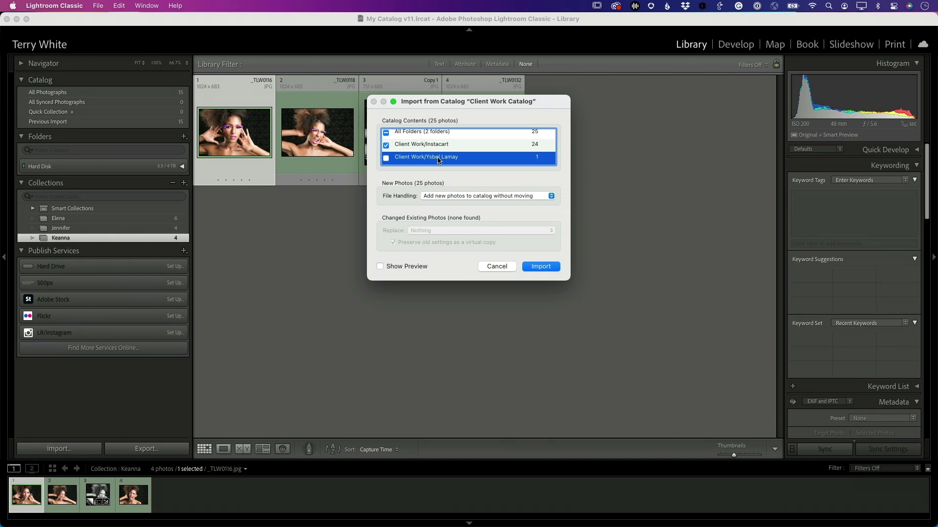
pyautogui.click(536, 264)
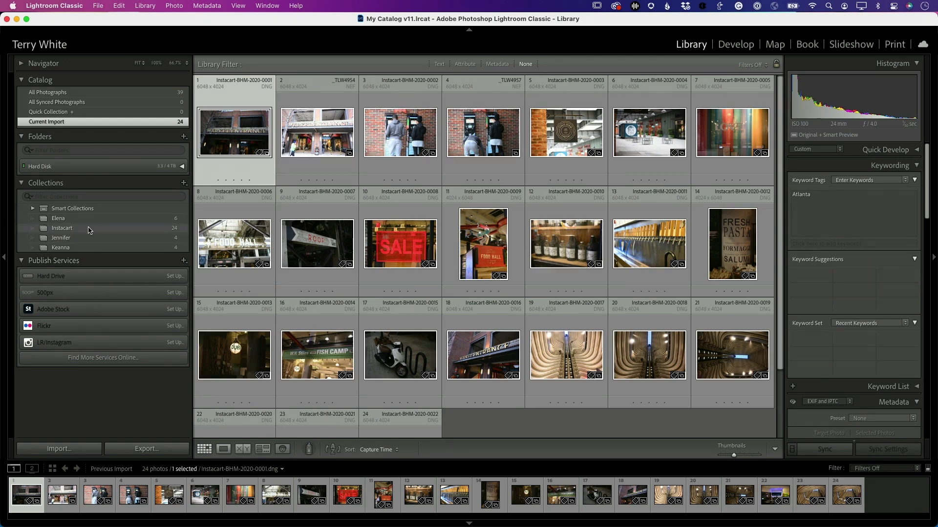
# Step: Import Travel Catalog.lrcat from Multiple Catalogs to Merge Into One, adding its 17 photos and collections
pyautogui.click(182, 167)
pyautogui.click(182, 167)
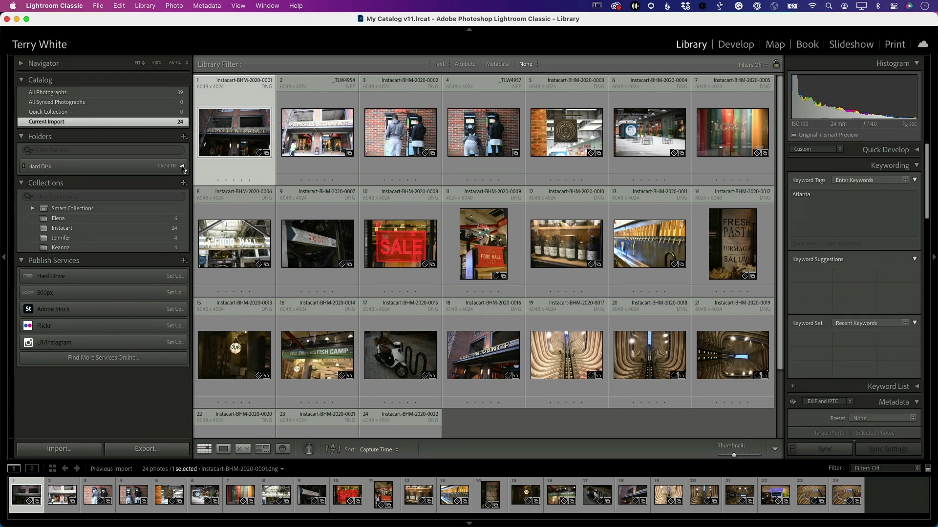
pyautogui.click(99, 5)
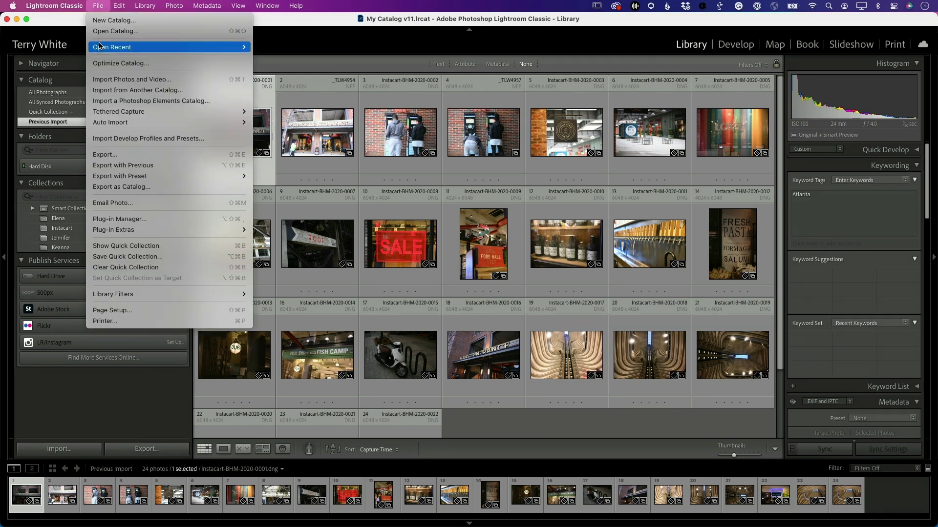
pyautogui.click(141, 89)
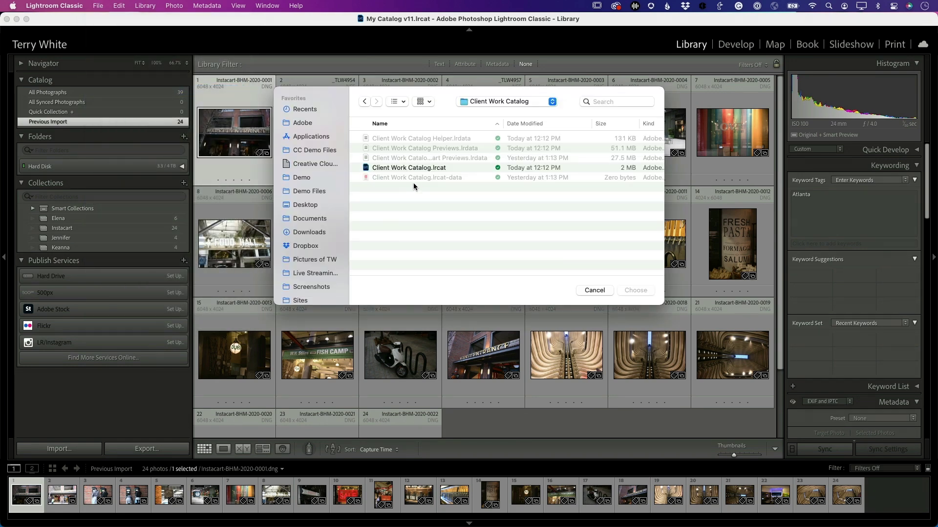
pyautogui.click(521, 109)
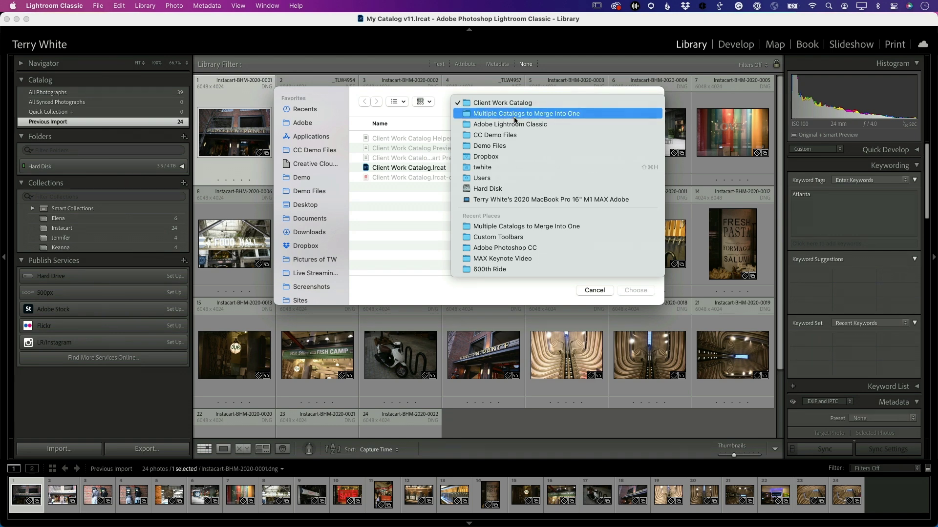
pyautogui.click(516, 118)
pyautogui.scroll(-3, 388, 267)
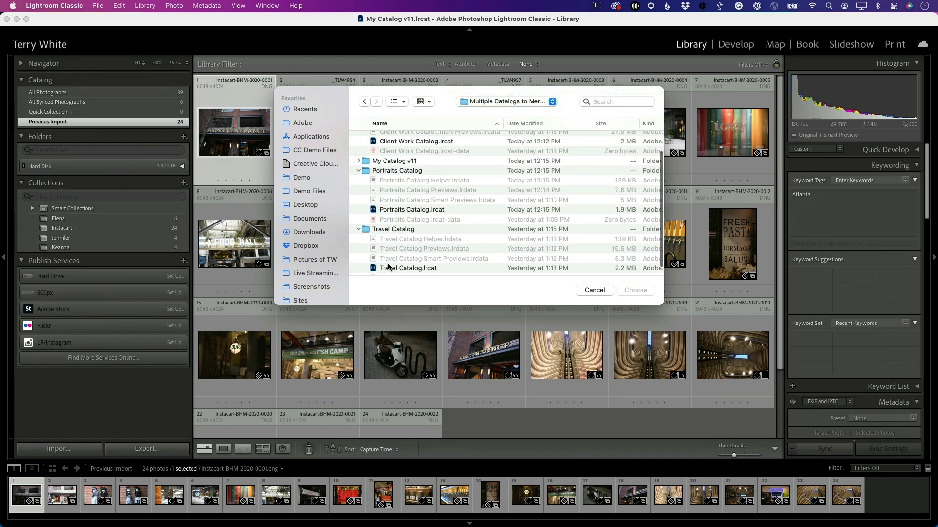
pyautogui.doubleClick(546, 268)
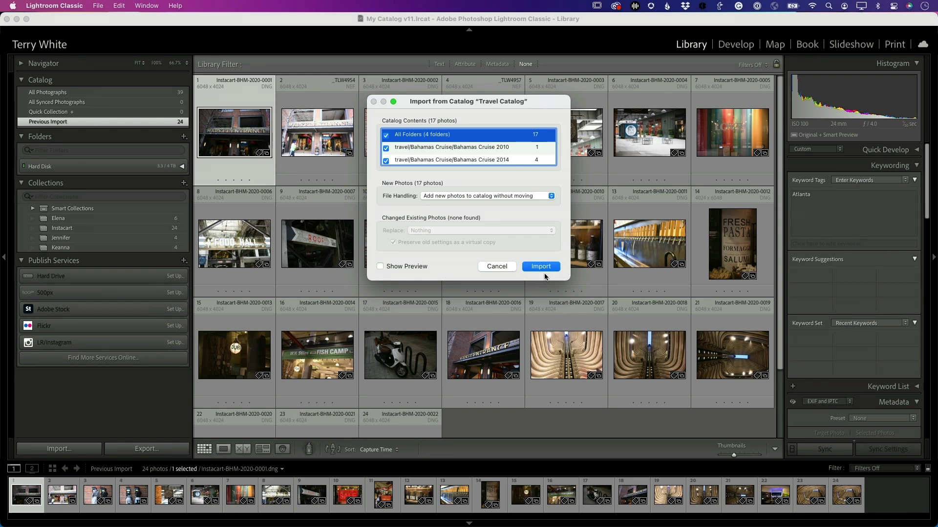
pyautogui.click(540, 268)
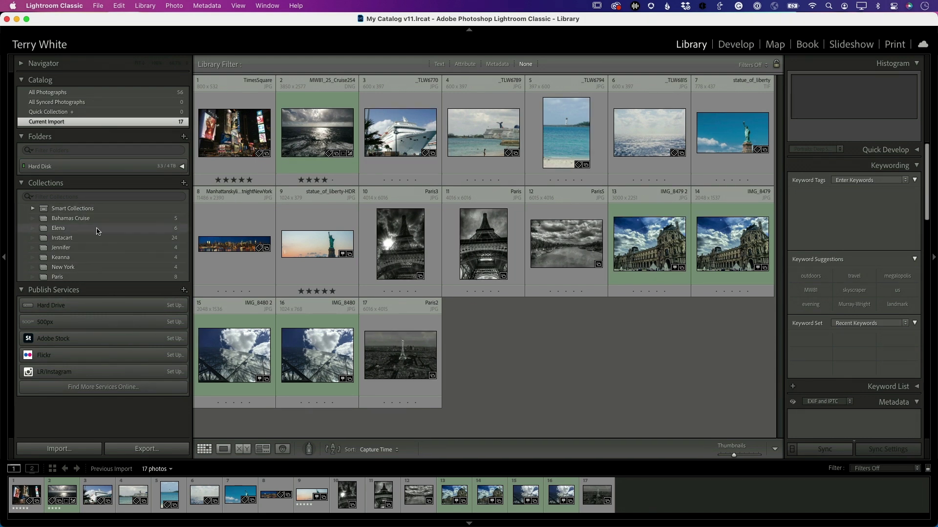
# Step: Show All Photographs and scroll through the grid of 56 merged portrait, travel and Instacart photos
pyautogui.click(74, 93)
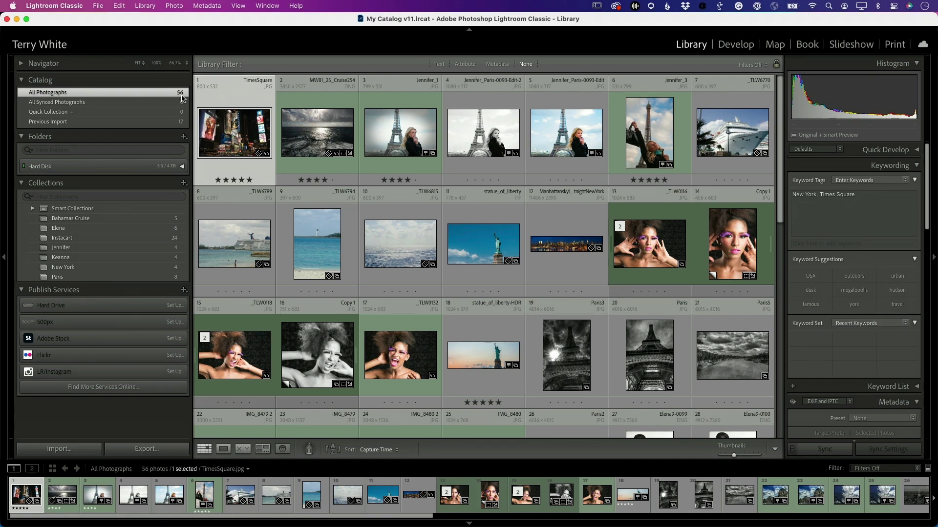
pyautogui.scroll(-10, 370, 255)
pyautogui.scroll(-3, 371, 252)
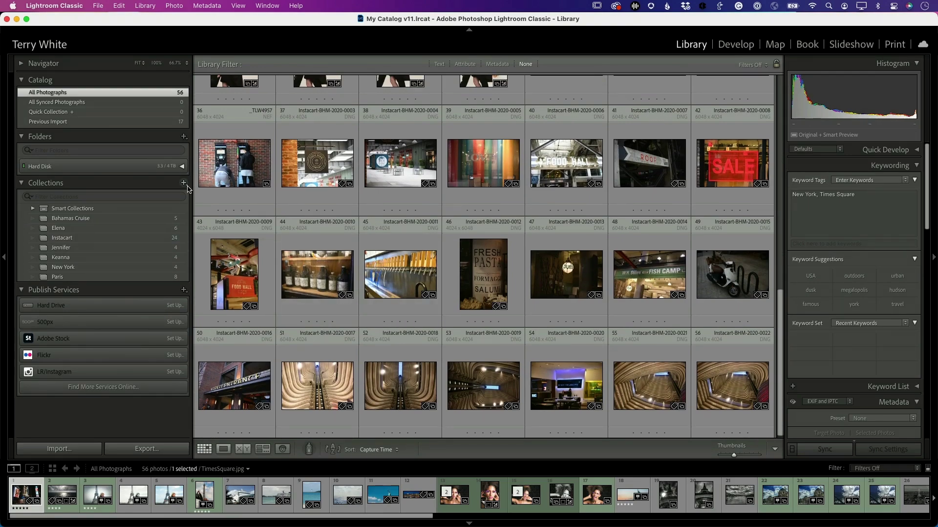
pyautogui.scroll(10, 218, 234)
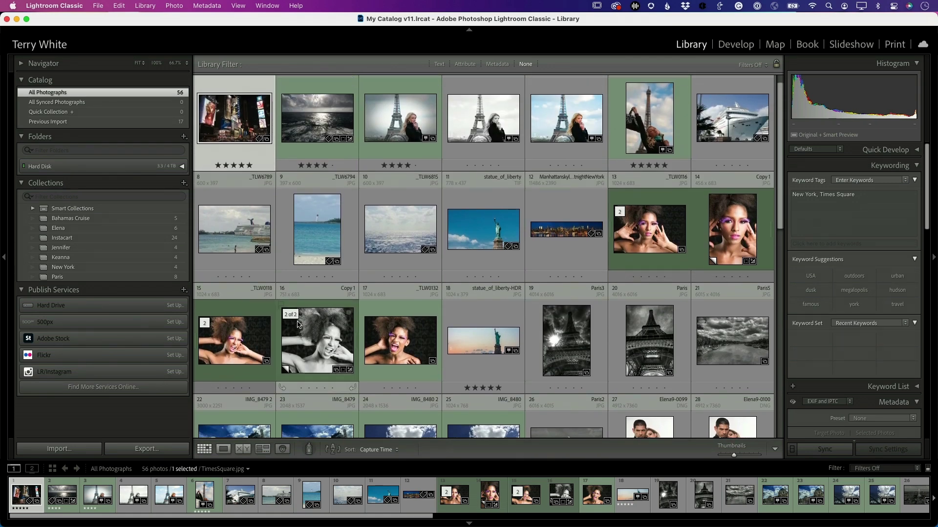
# Step: Select the black-and-white portrait, Statue of Liberty, Eiffel Tower portrait and couple photo Elena9-0099
pyautogui.click(336, 356)
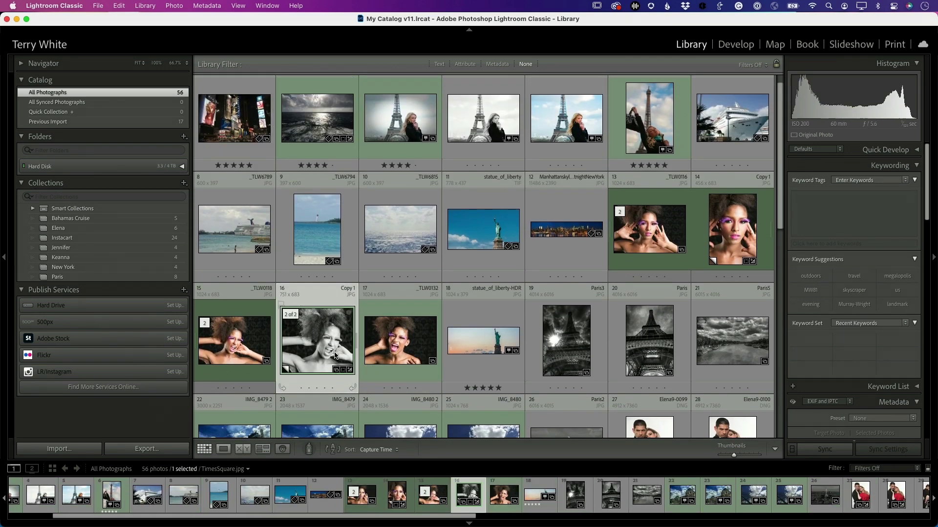
pyautogui.keyDown('super'); pyautogui.click(480, 243); pyautogui.keyUp('super')
pyautogui.keyDown('super'); pyautogui.click(568, 126); pyautogui.keyUp('super')
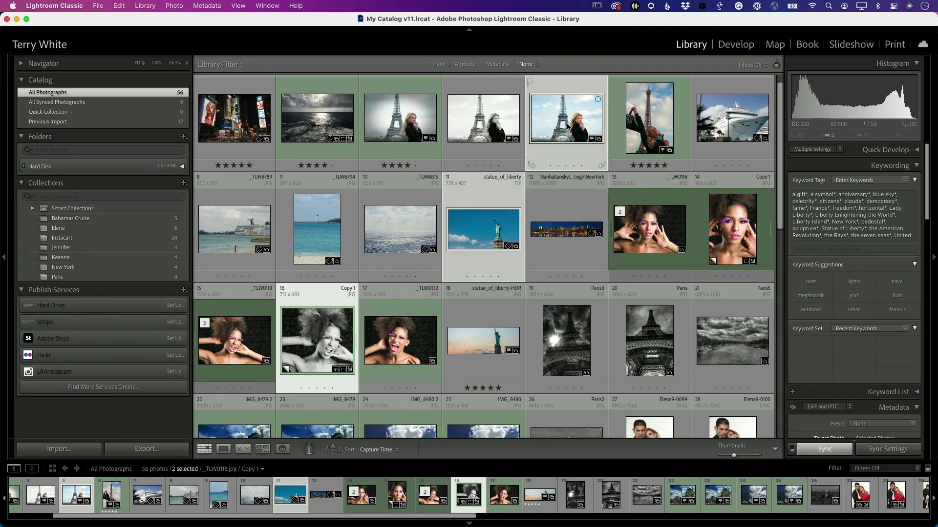
pyautogui.keyDown('super'); pyautogui.click(617, 296); pyautogui.keyUp('super')
pyautogui.scroll(-3, 617, 309)
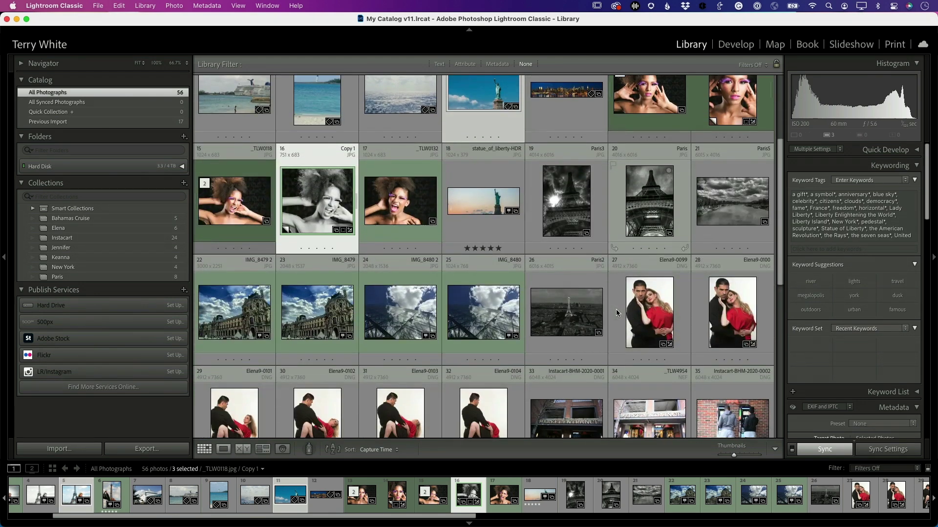
pyautogui.keyDown('super'); pyautogui.click(641, 331); pyautogui.keyUp('super')
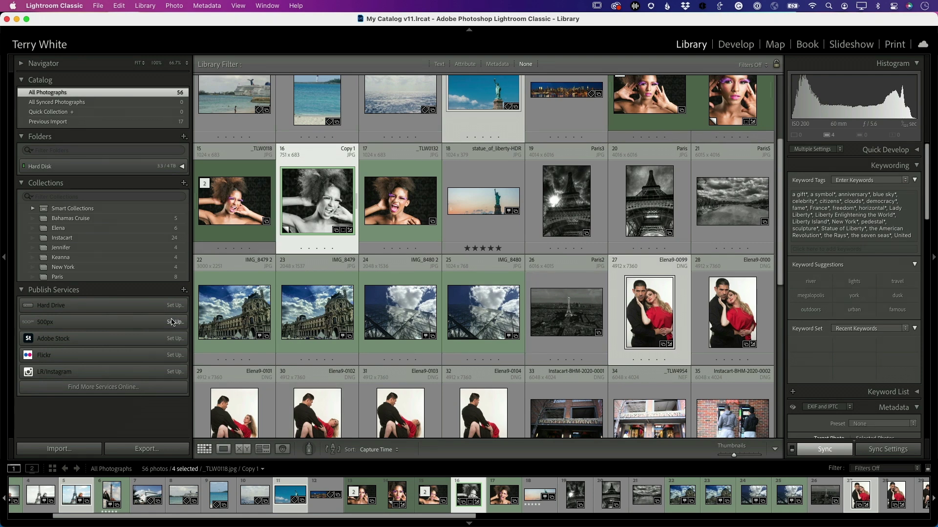
# Step: Create a 'Favorites' collection containing the four selected photos, then deselect them
pyautogui.click(184, 183)
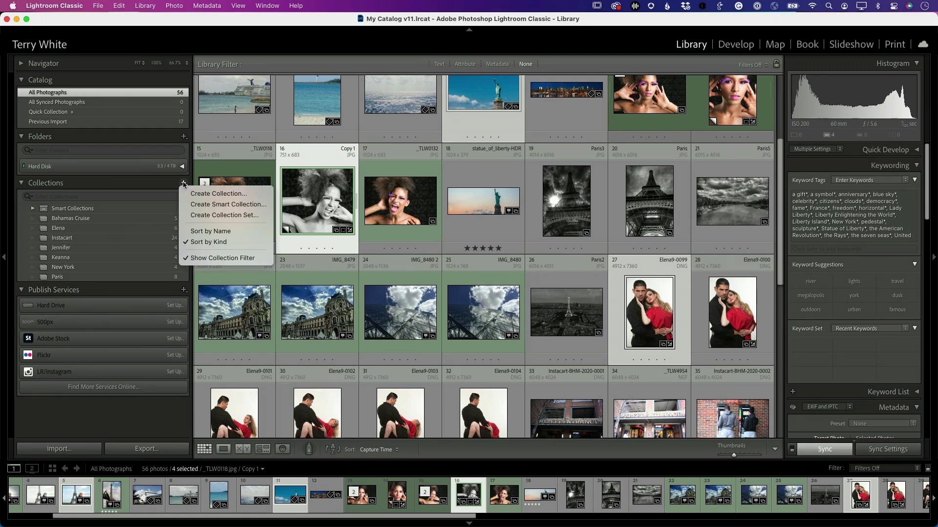
pyautogui.click(230, 197)
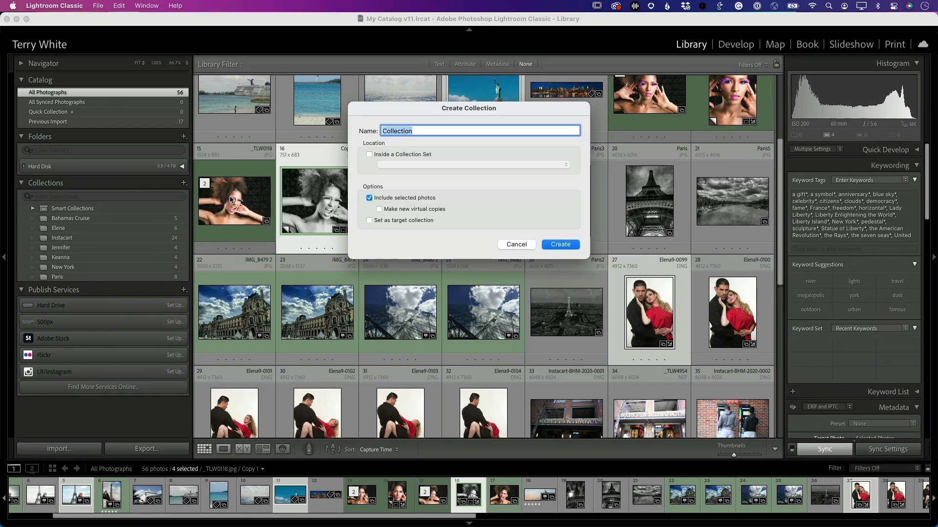
pyautogui.write('Favorites')
pyautogui.click(562, 244)
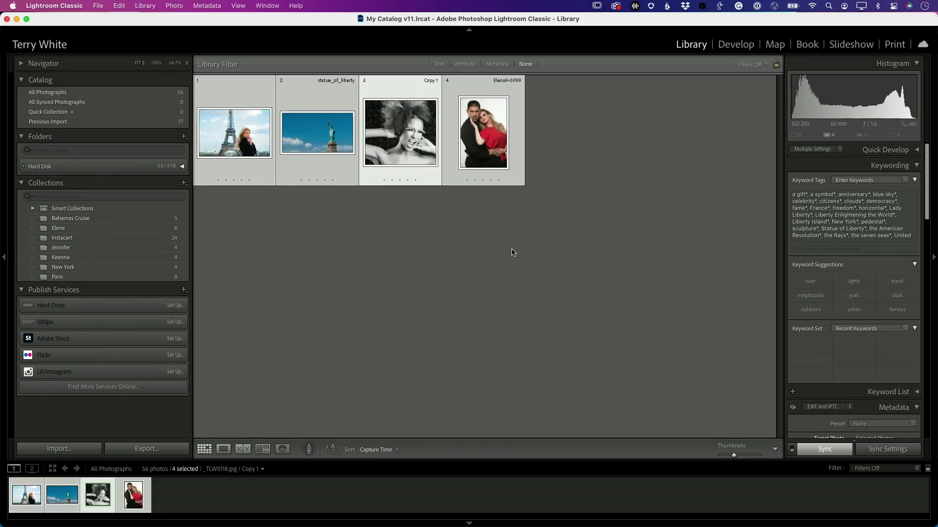
pyautogui.click(296, 191)
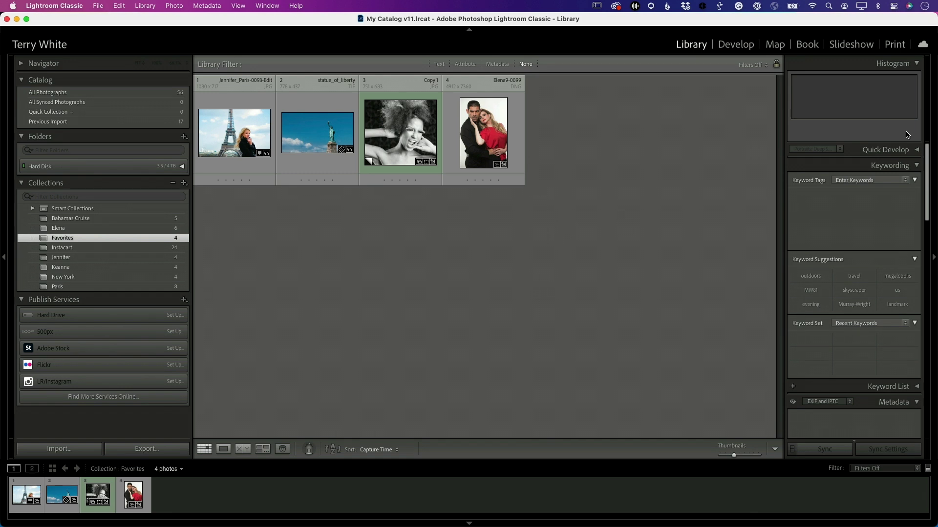
# Step: View the cloud sync status, then switch to the Finder window
pyautogui.click(922, 44)
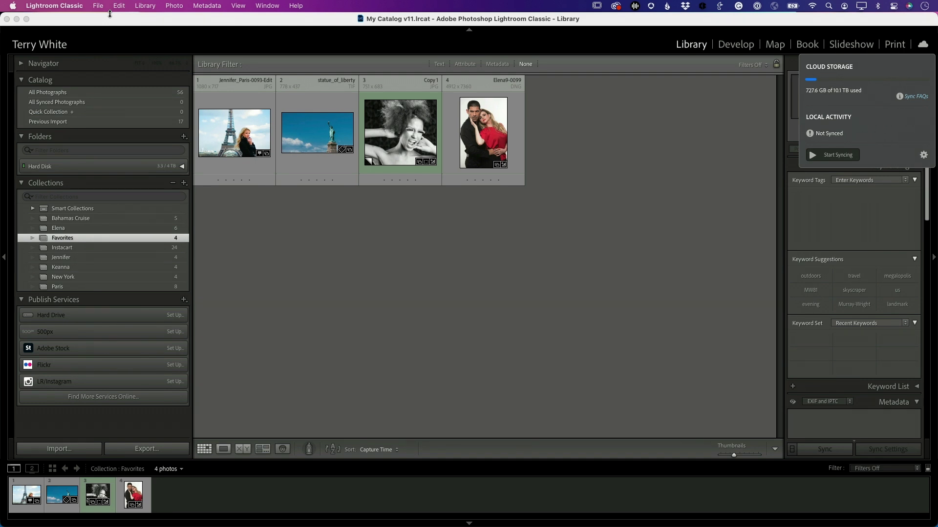
pyautogui.press('super+Tab')
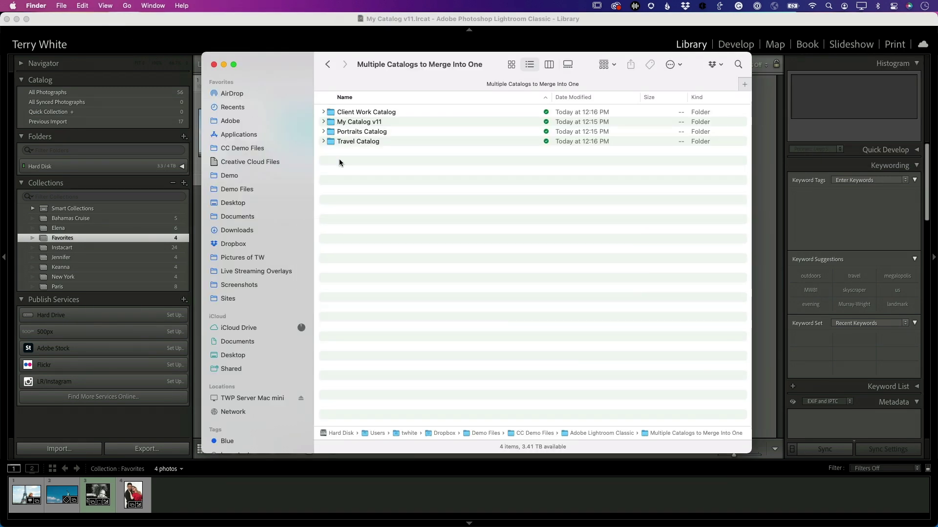
# Step: Peek inside My Catalog v11, then select the Client Work, Portraits and Travel catalog folders
pyautogui.click(324, 122)
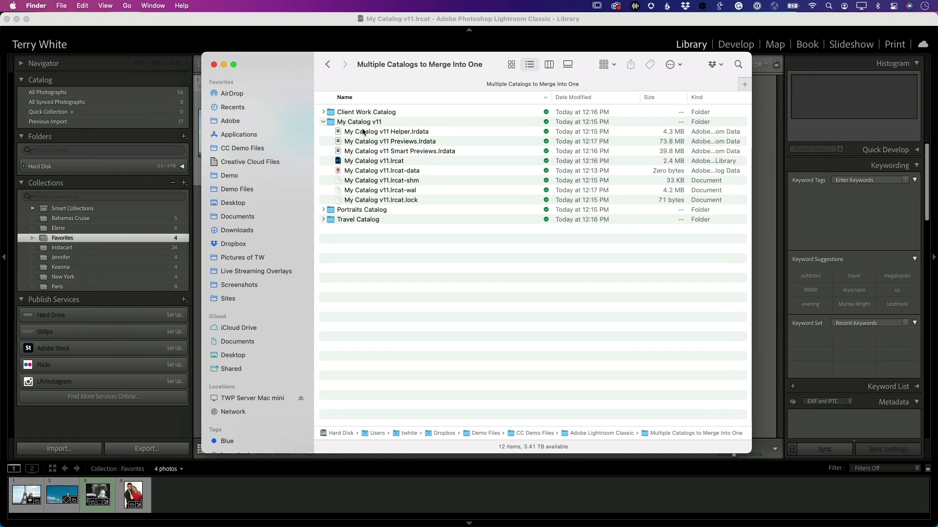
pyautogui.click(324, 123)
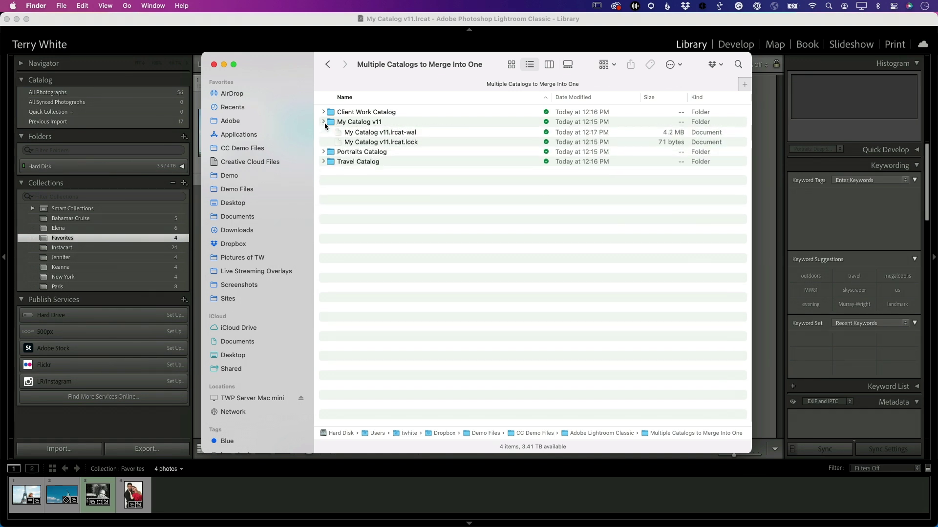
pyautogui.click(332, 113)
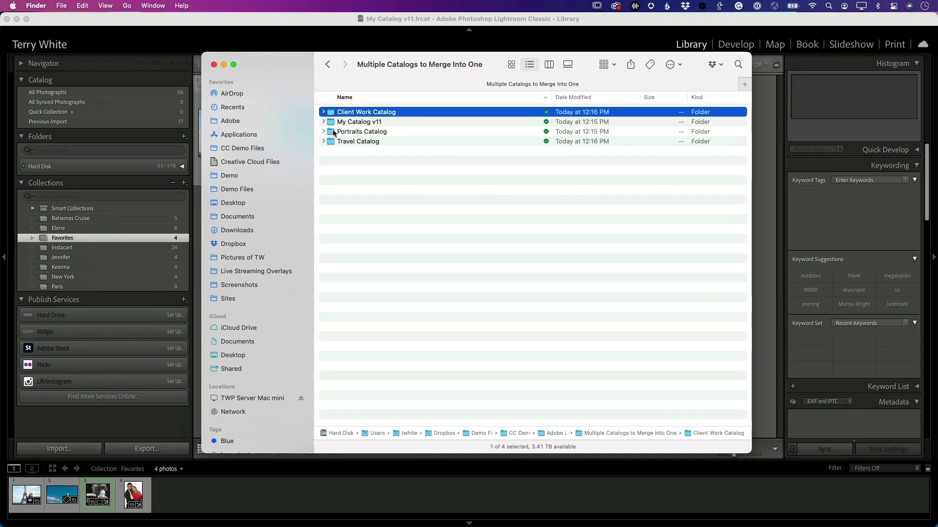
pyautogui.keyDown('super'); pyautogui.click(331, 132); pyautogui.keyUp('super')
pyautogui.keyDown('super'); pyautogui.click(331, 141); pyautogui.keyUp('super')
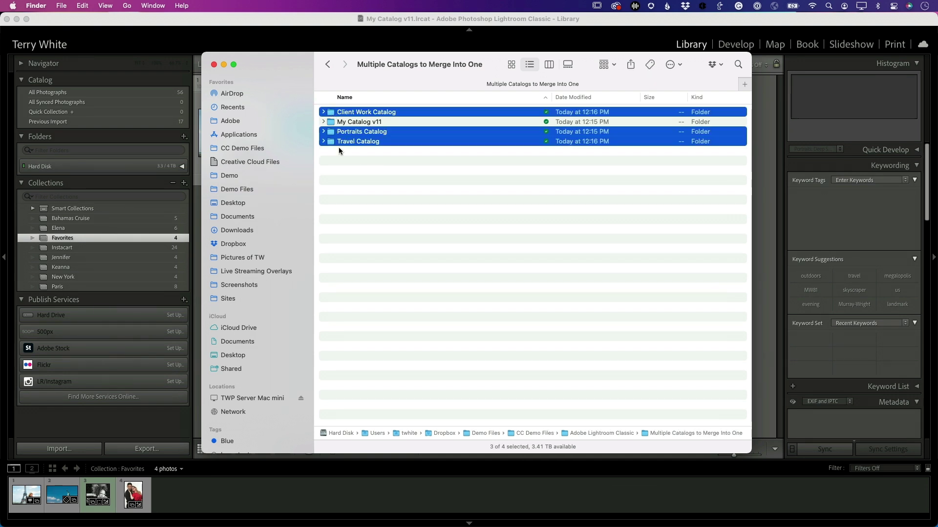